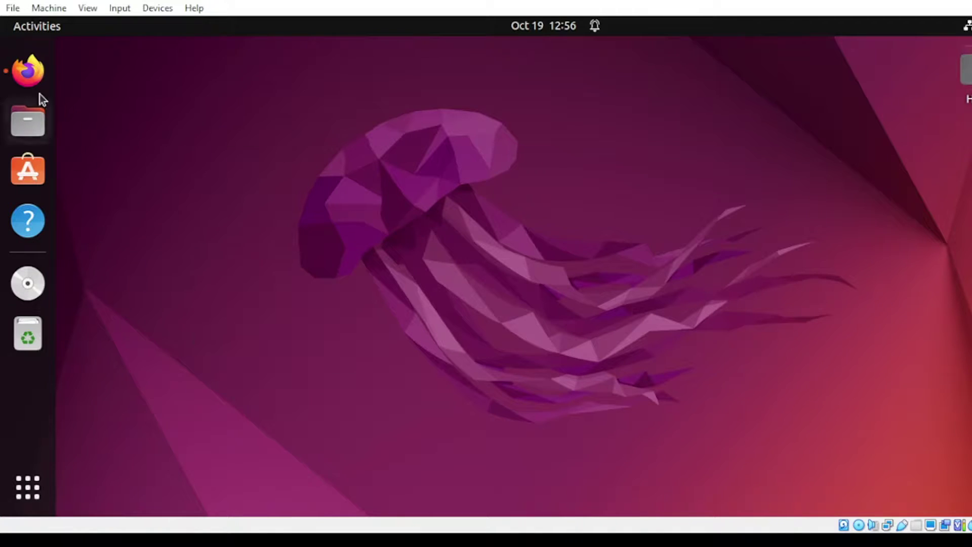
- Download the Linux AppImage 64bit wxWidgets build of PCSX2 nightly v1.7.3455 in Firefox and show the file in its folder
click(34, 73)
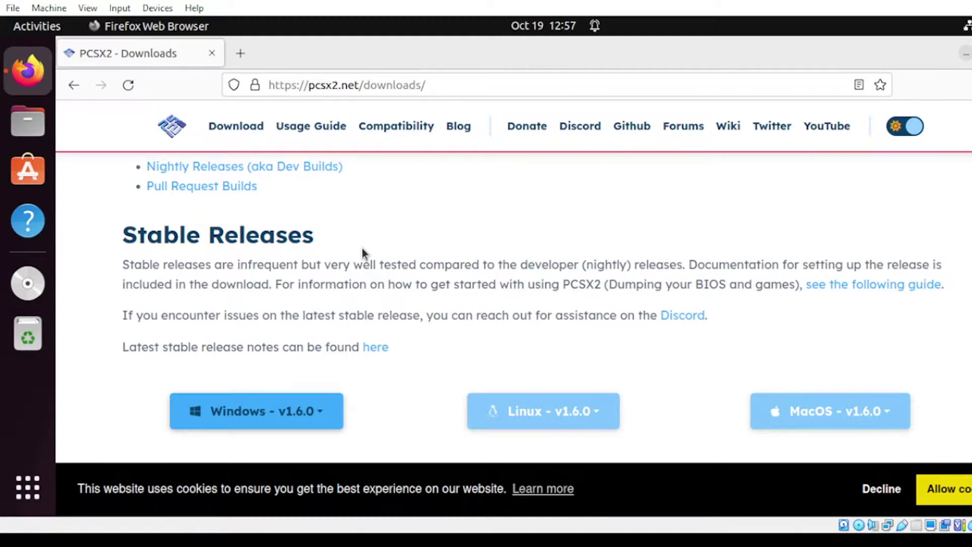
scroll(361, 247, down, 5)
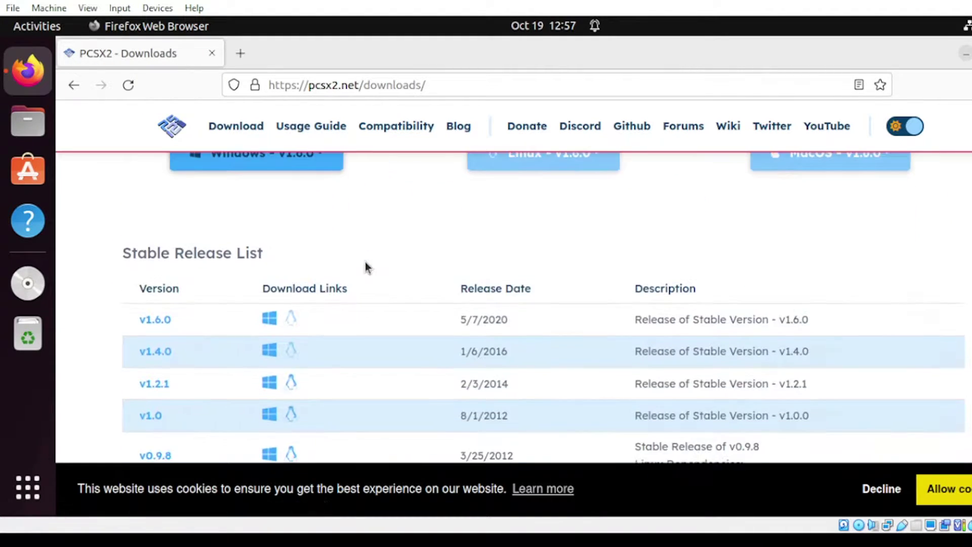
scroll(366, 262, down, 10)
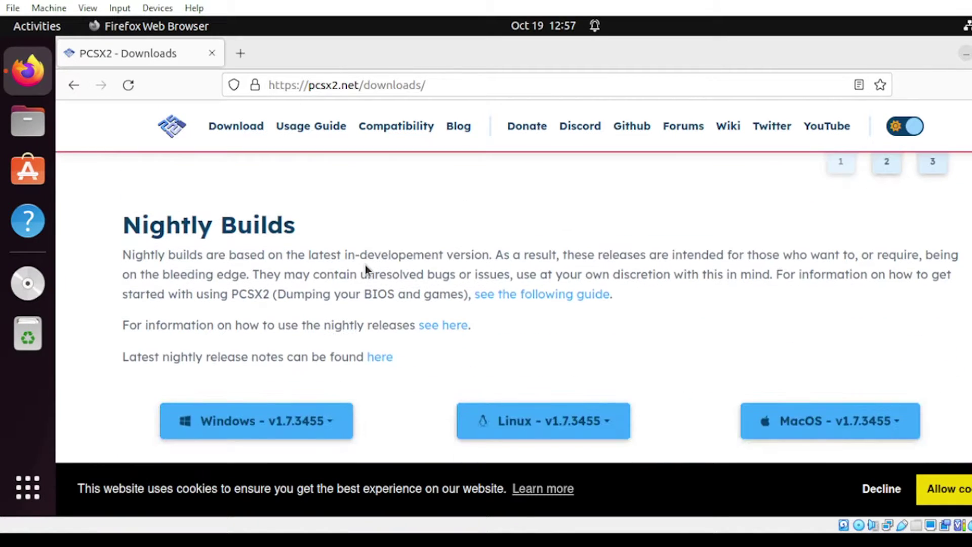
scroll(365, 265, down, 2)
scroll(365, 266, up, 2)
scroll(666, 365, down, 3)
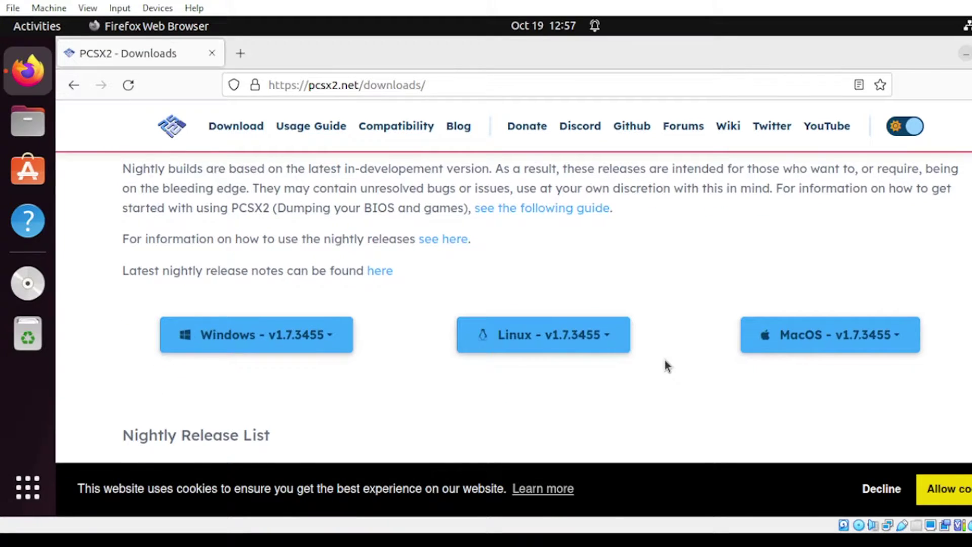
click(611, 339)
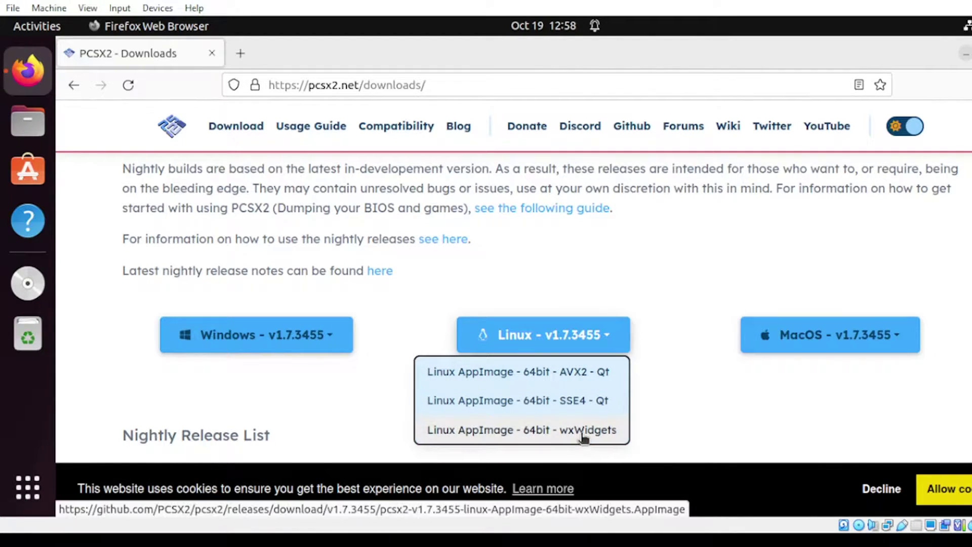
click(582, 433)
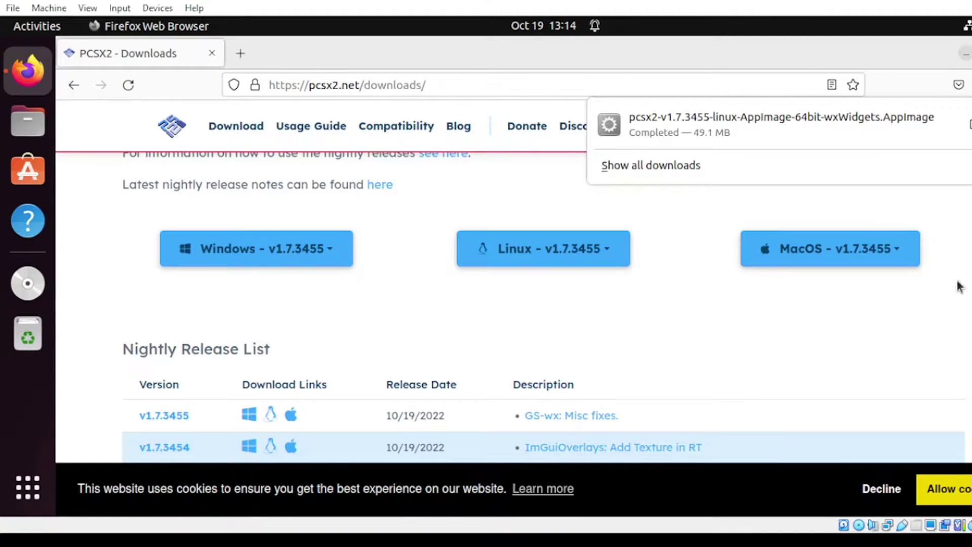
click(969, 124)
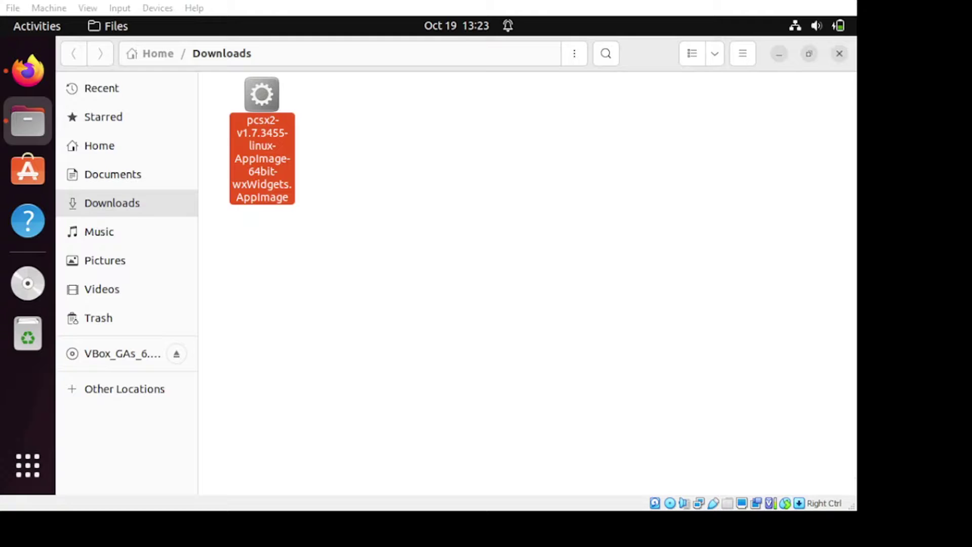
- Install the libfuse2 package with sudo apt install in a terminal, enter the account password, and close the terminal when finished
click(28, 466)
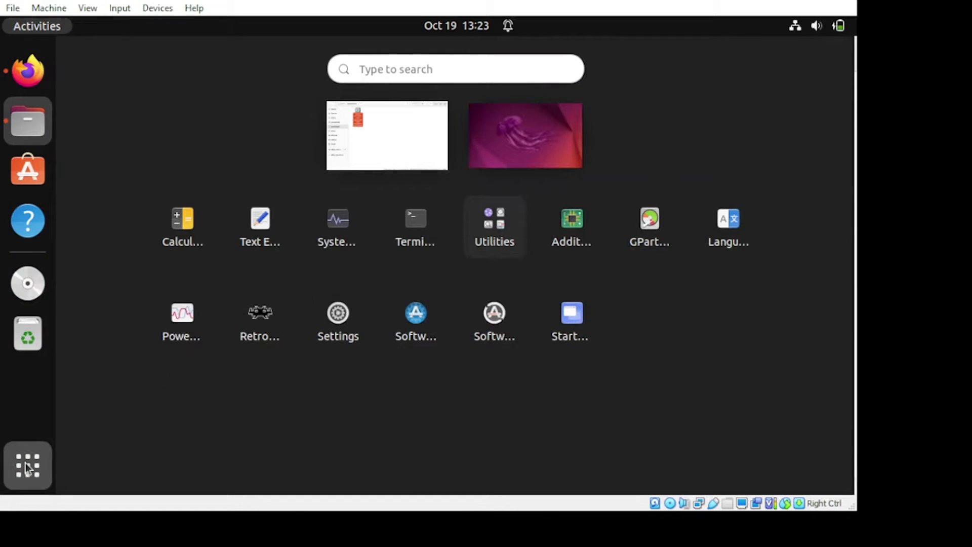
click(413, 225)
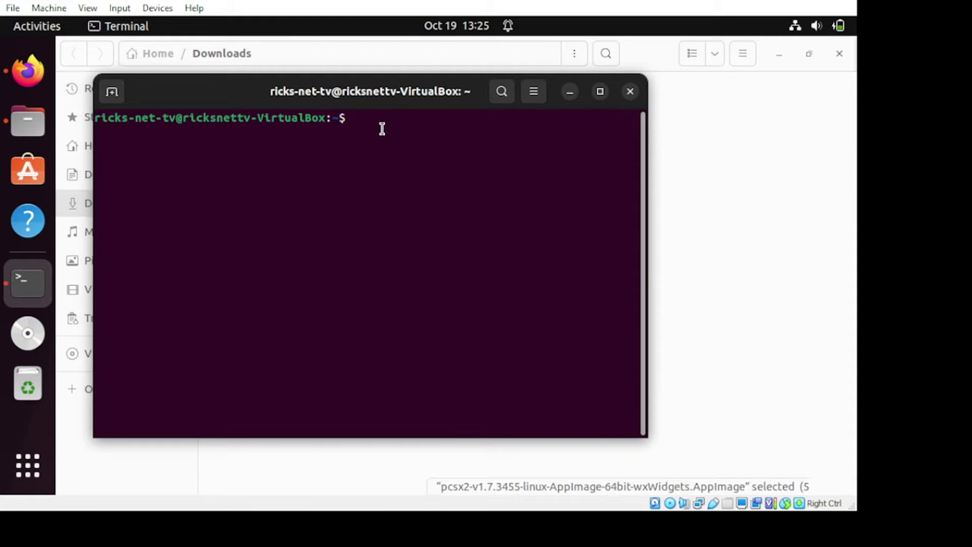
text(sudo apt install l)
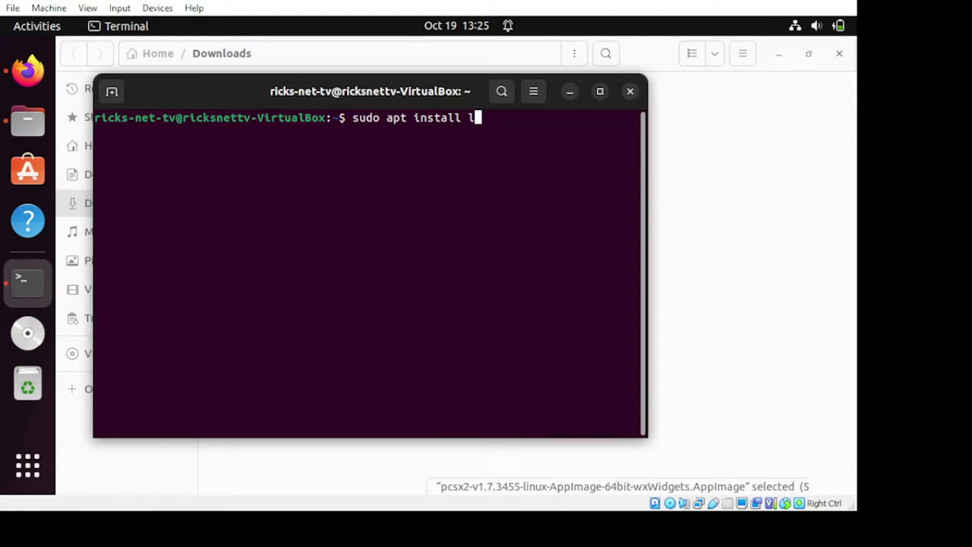
text(ibfuse2)
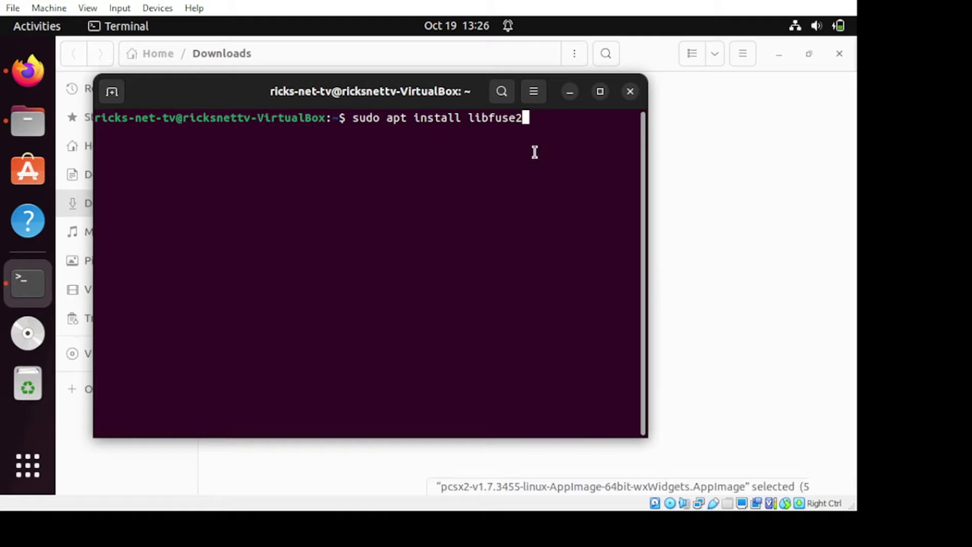
key(Return)
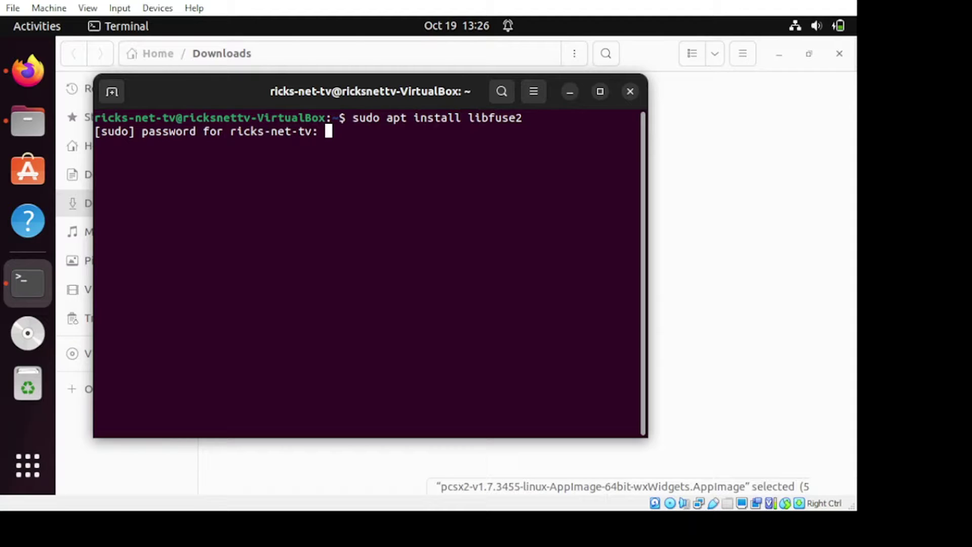
key(Return)
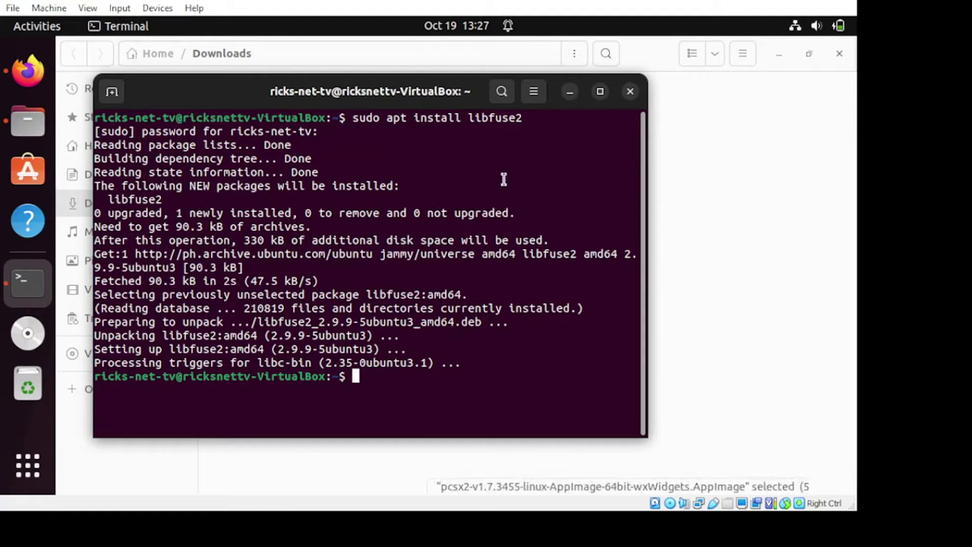
click(631, 92)
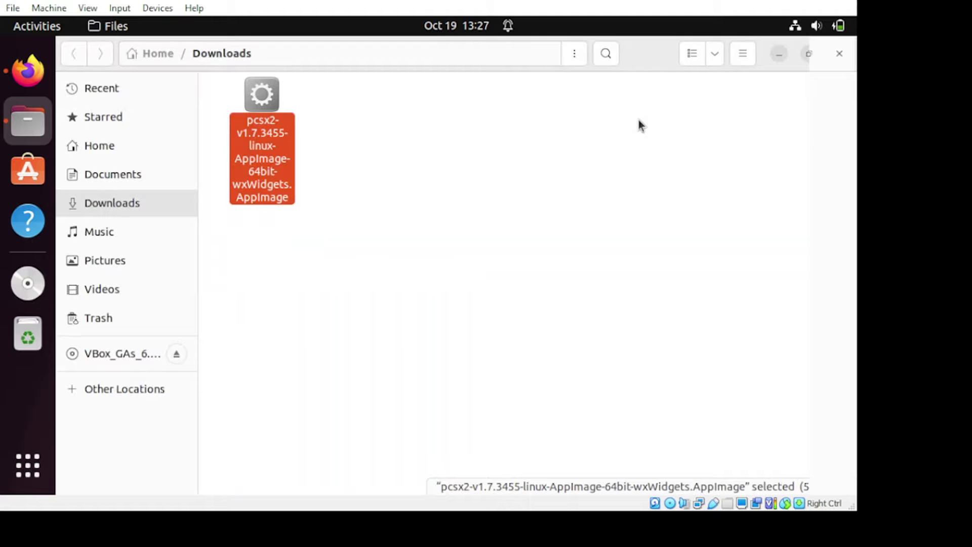
- Rename the downloaded PCSX2 file to pcsx2.AppImage
right_click(266, 177)
click(280, 327)
click(328, 270)
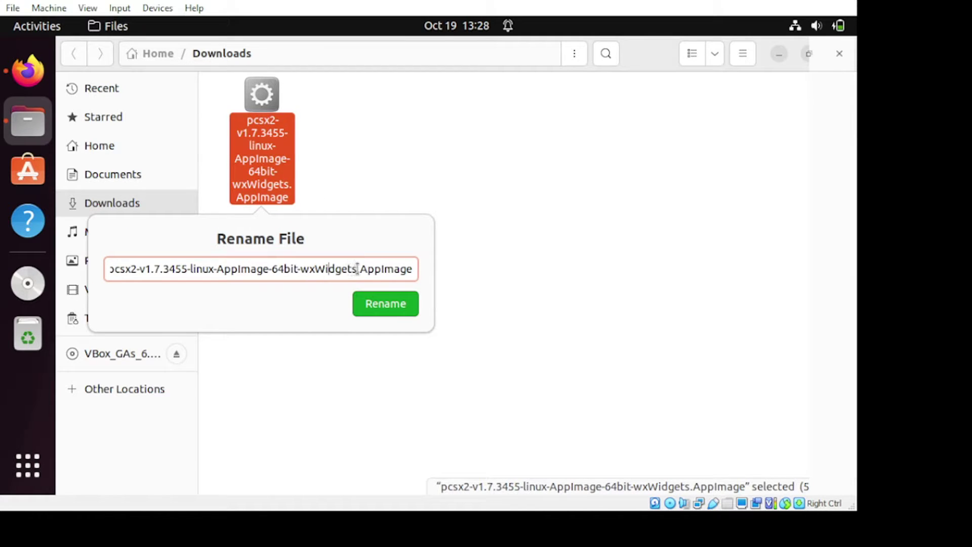
drag(357, 270, 141, 271)
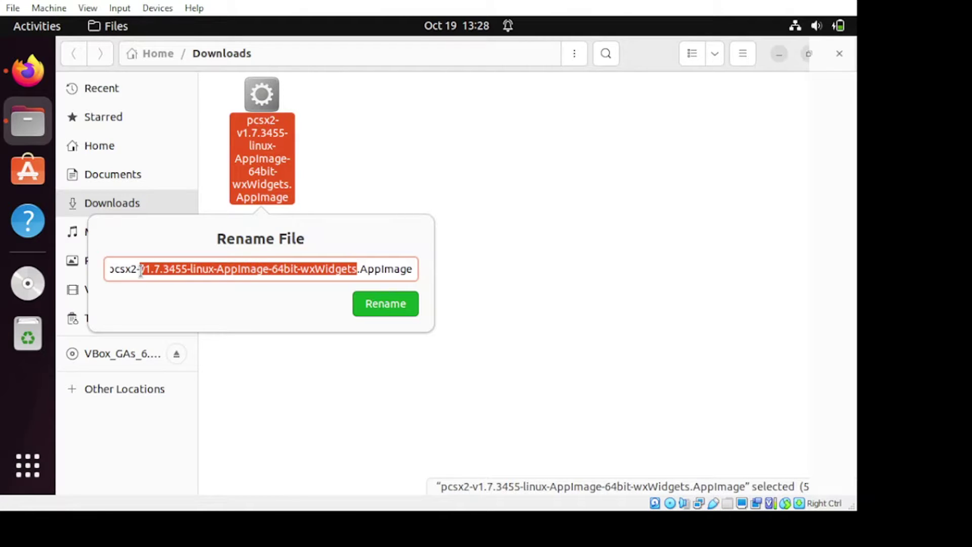
key(BackSpace)
key(BackSpace)
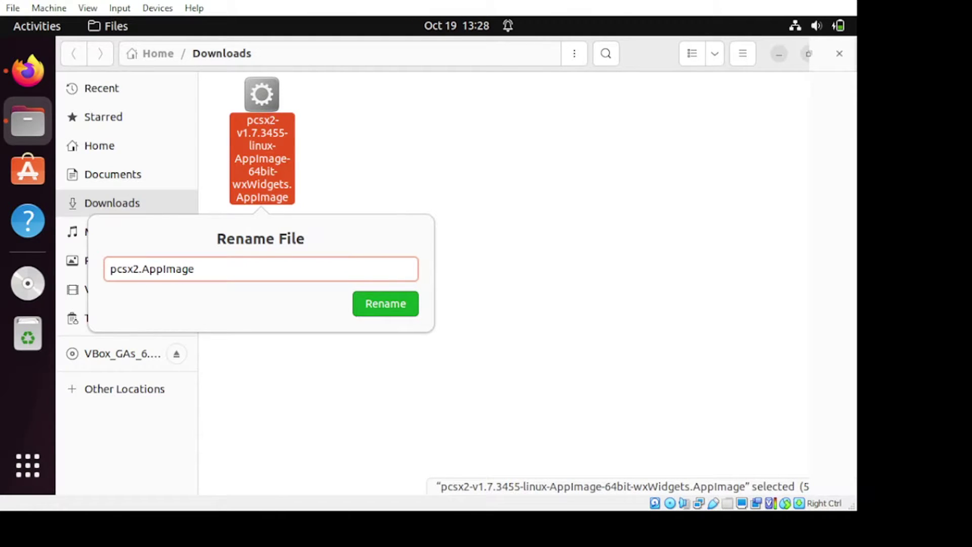
key(Return)
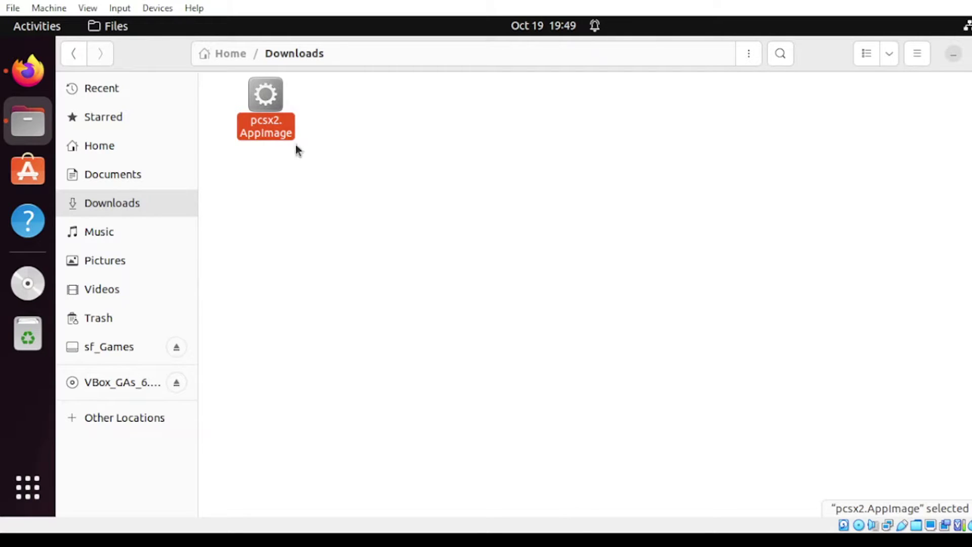
- Allow pcsx2.AppImage to be executed as a program in its permissions and run it
right_click(261, 126)
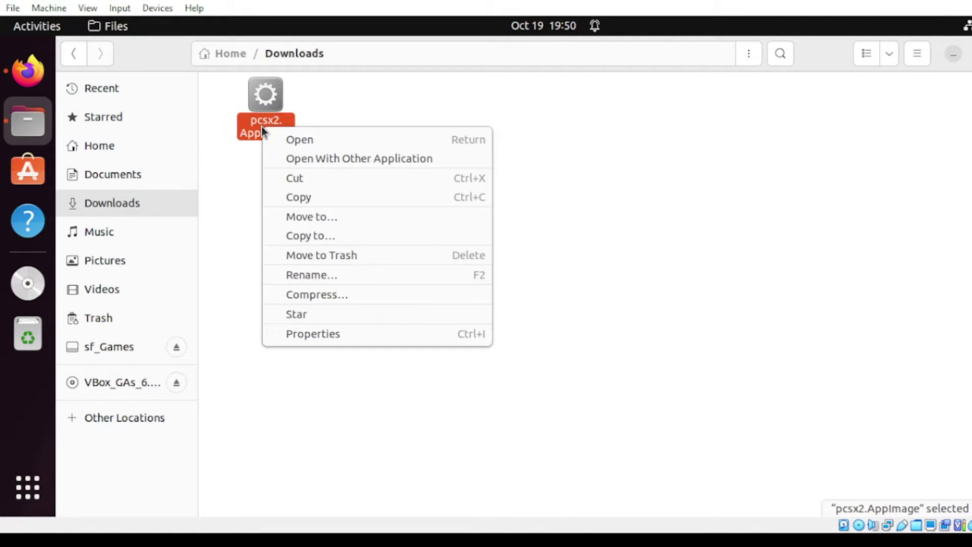
click(317, 335)
click(602, 160)
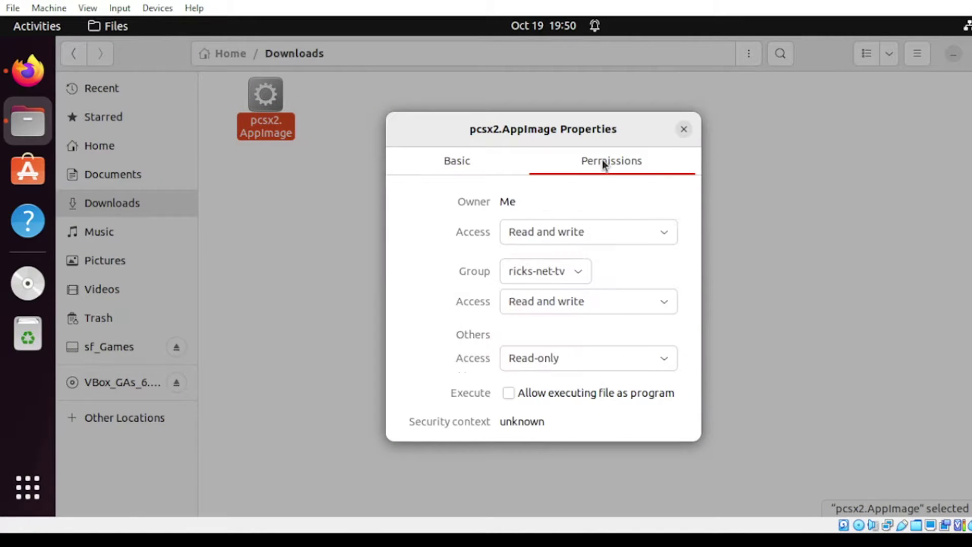
click(508, 393)
click(687, 133)
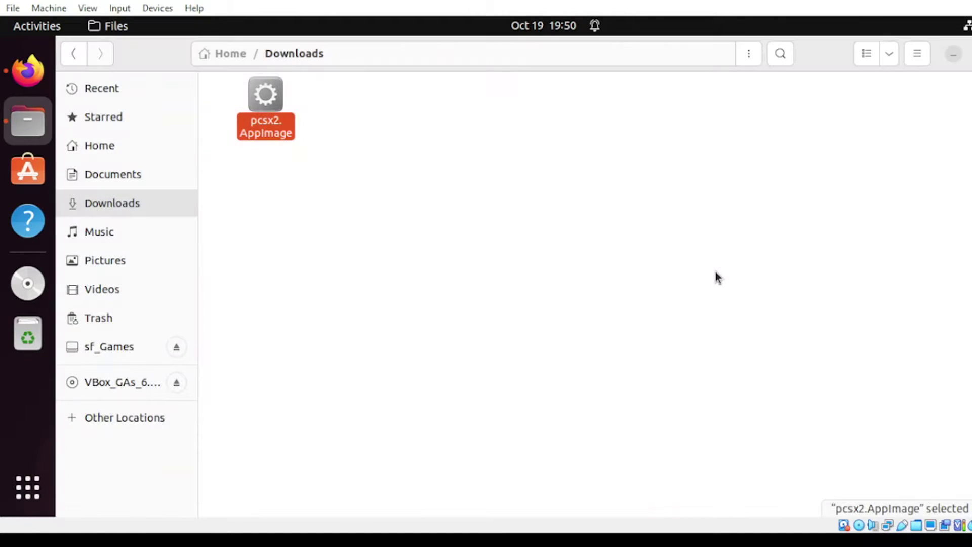
right_click(270, 124)
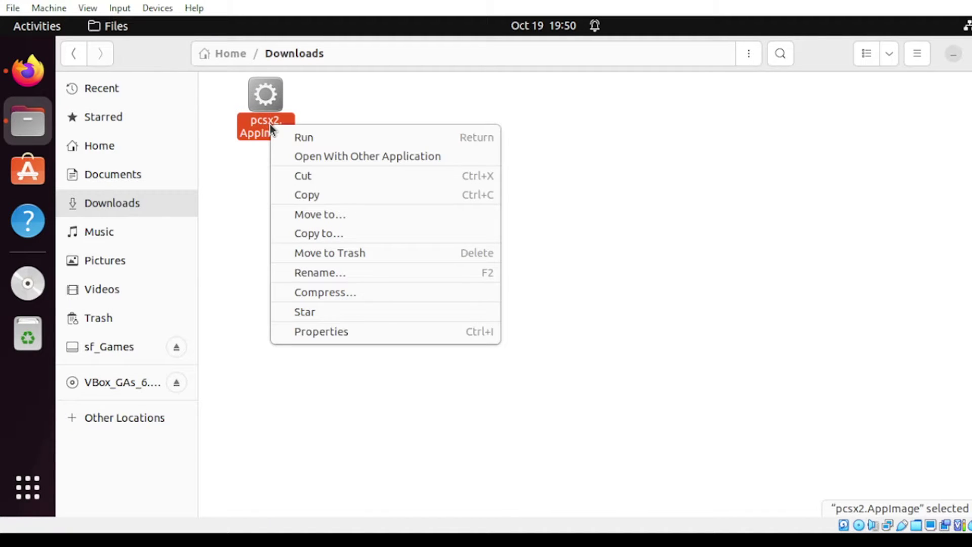
click(308, 138)
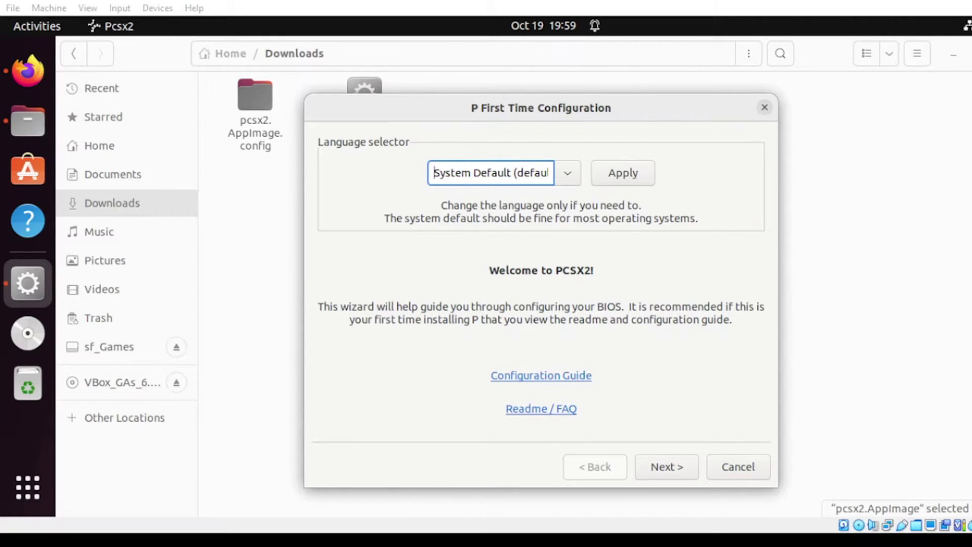
- Switch to Firefox, maximize it, and download the PlayStation 2 BIOS archive ps2_bios.zip from the open Retrostic page
click(32, 81)
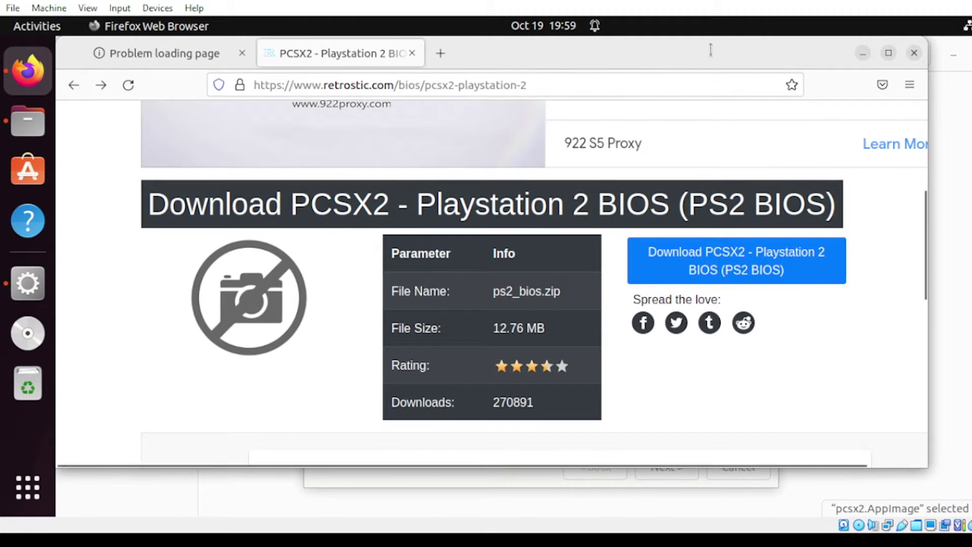
click(889, 50)
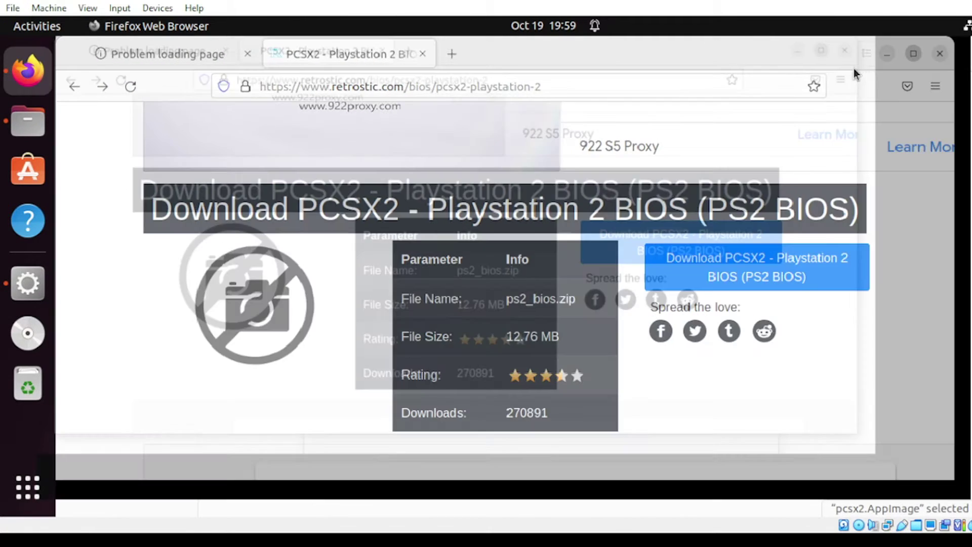
click(666, 90)
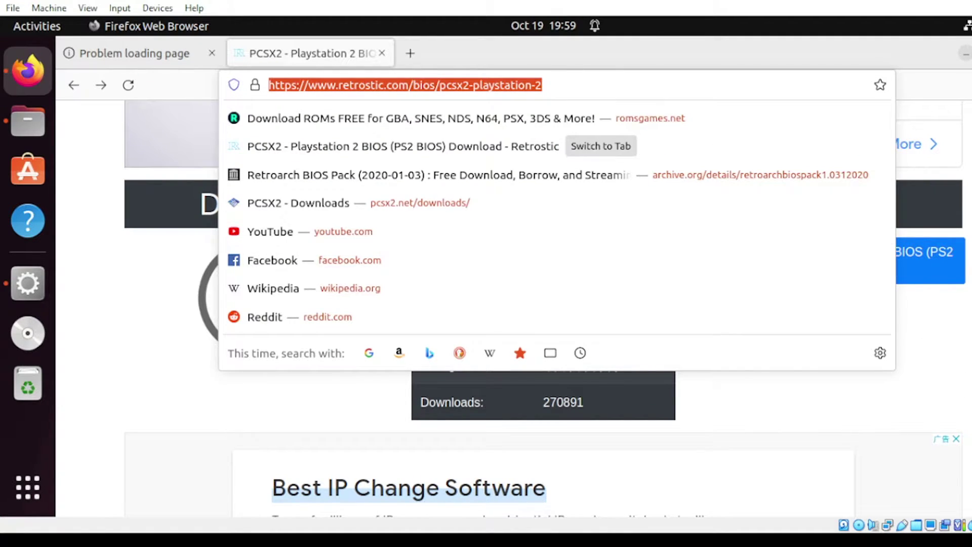
key(Escape)
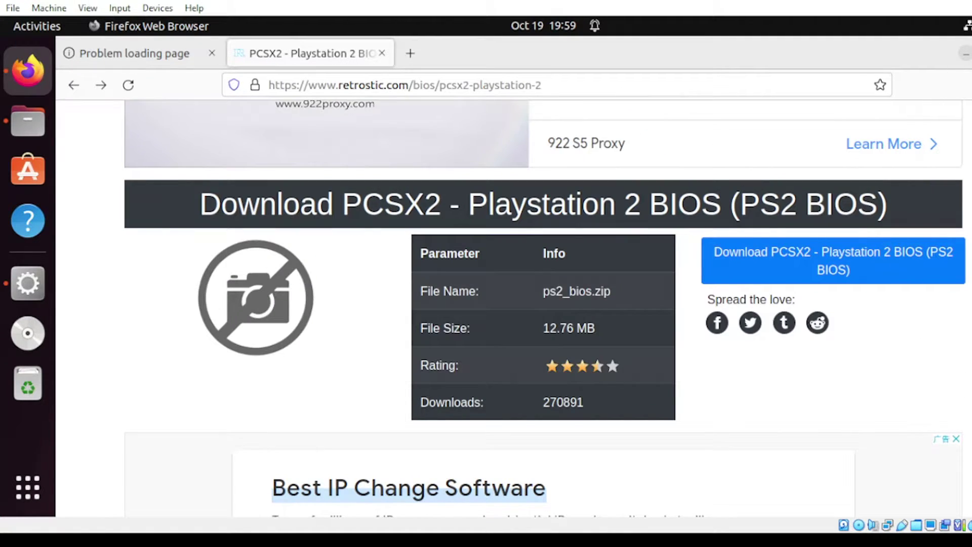
click(802, 262)
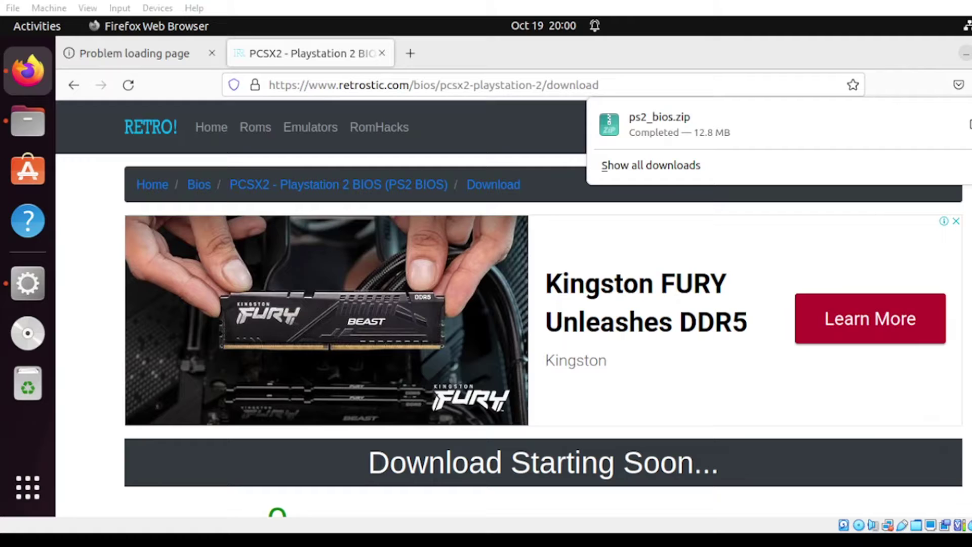
- Show ps2_bios.zip in the Downloads folder and extract the archive there
click(967, 124)
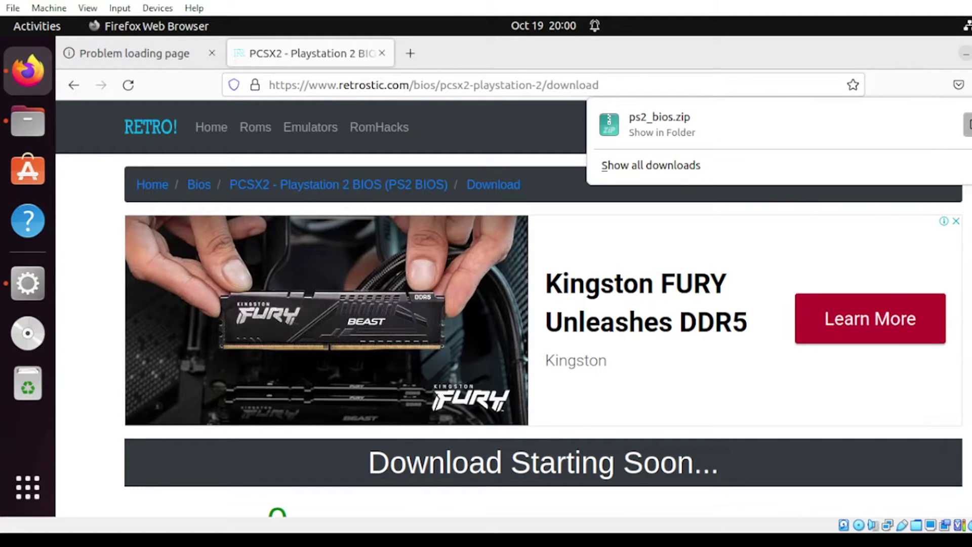
click(29, 127)
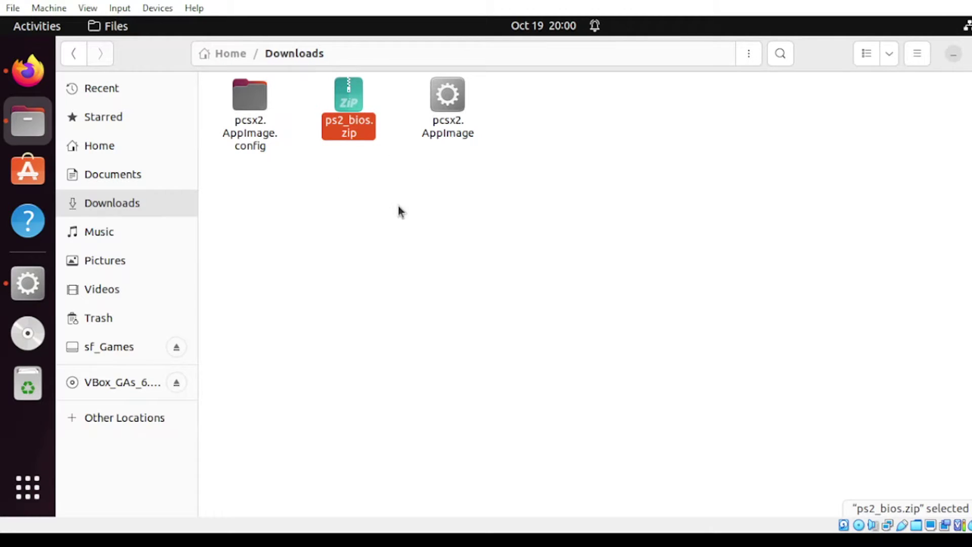
right_click(345, 126)
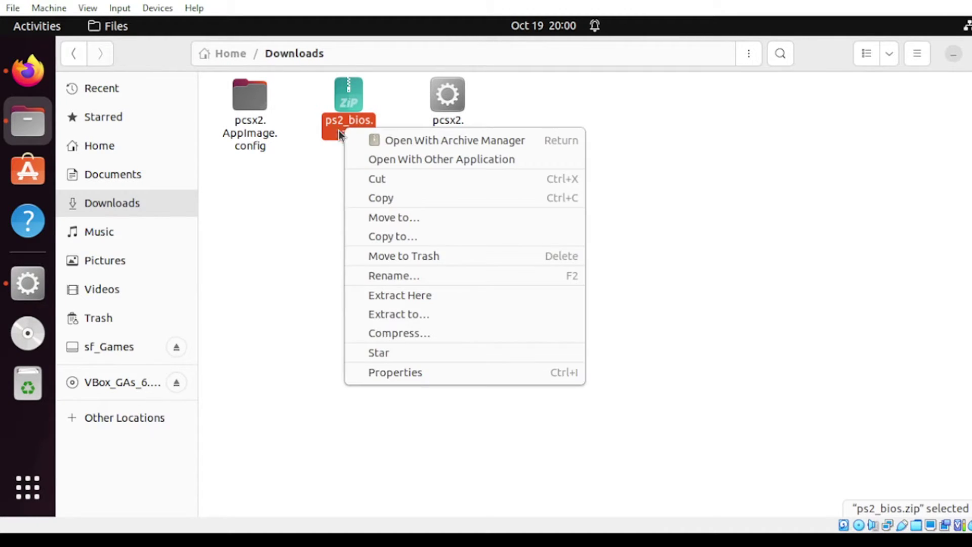
click(382, 298)
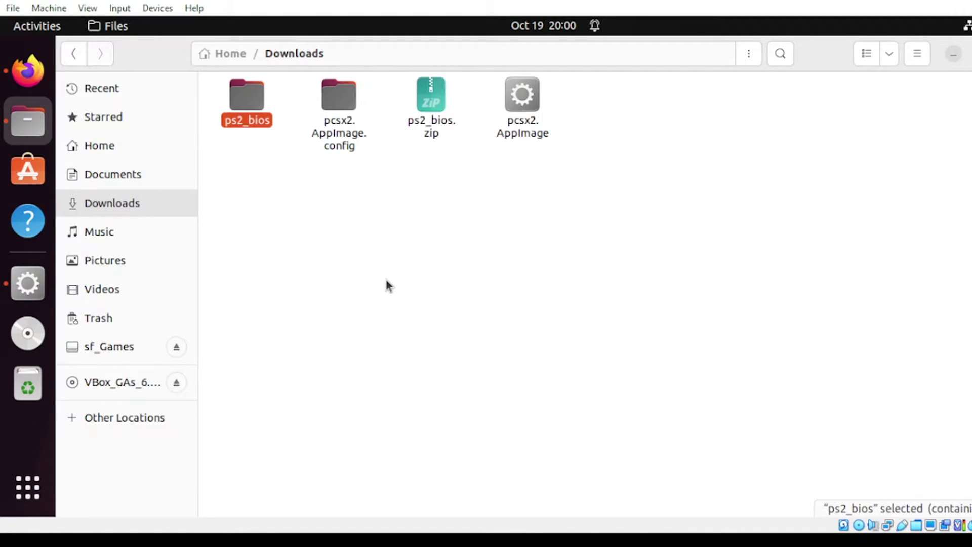
- Open the extracted ps2_bios folder and cut all the BIOS files in it
double_click(235, 124)
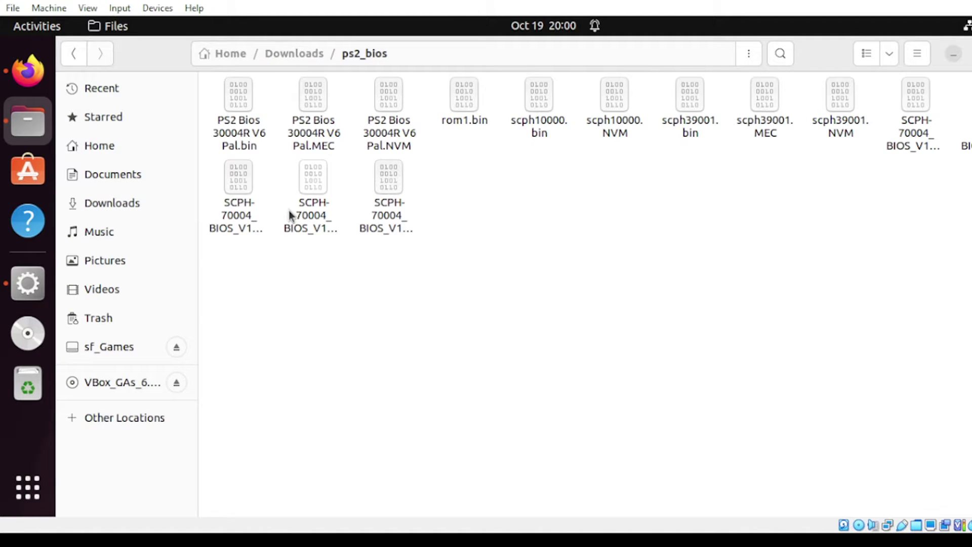
key(ctrl+a)
right_click(301, 192)
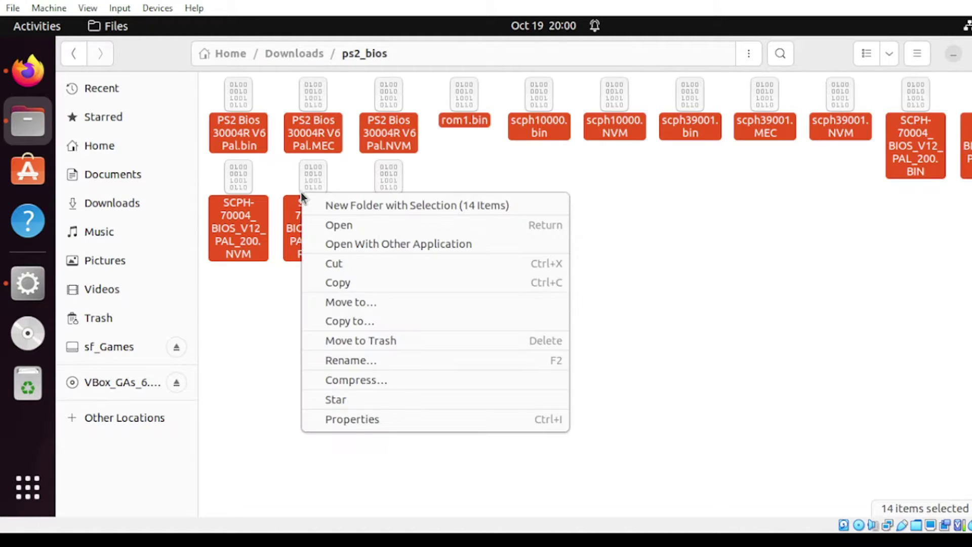
click(332, 266)
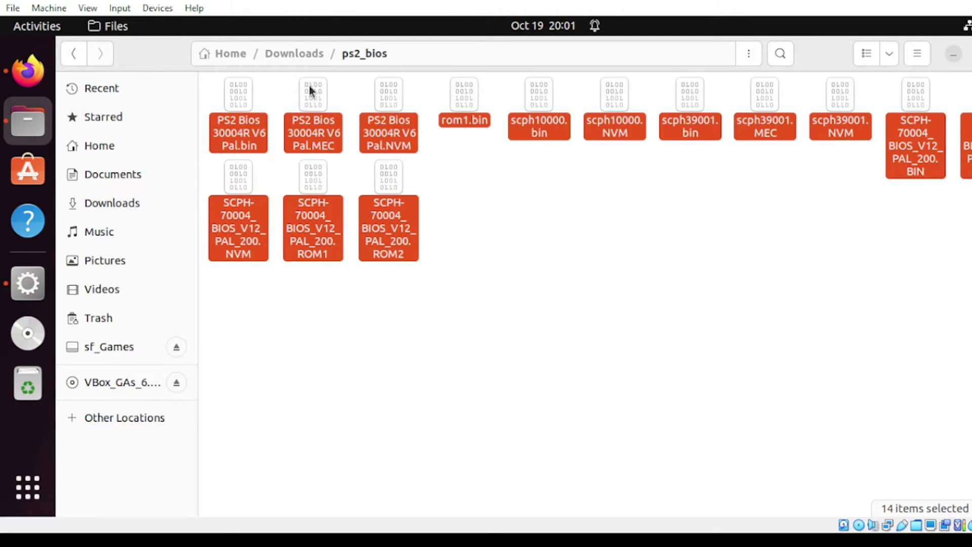
- Go back to Downloads, open the PCSX2 folder inside pcsx2.AppImage.config, and create a folder named bios there
click(298, 54)
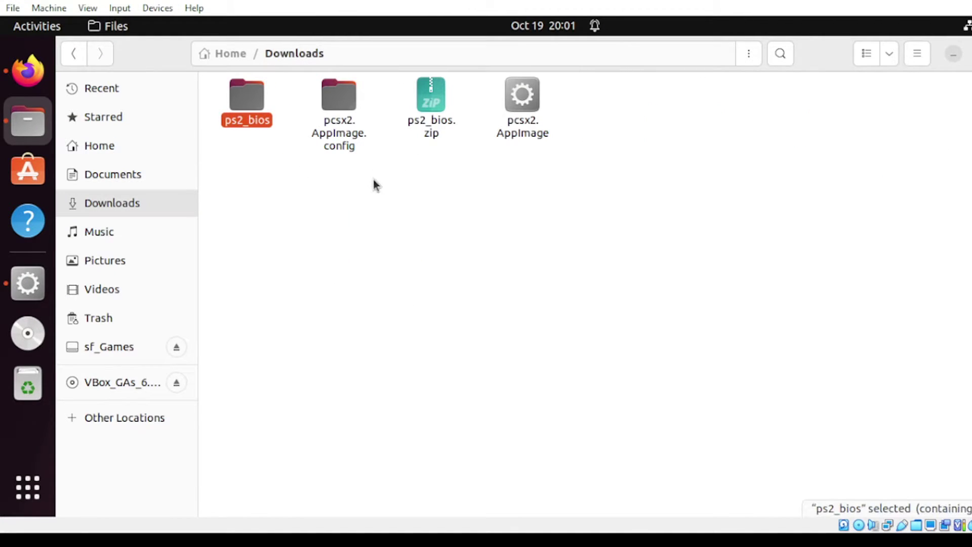
click(345, 149)
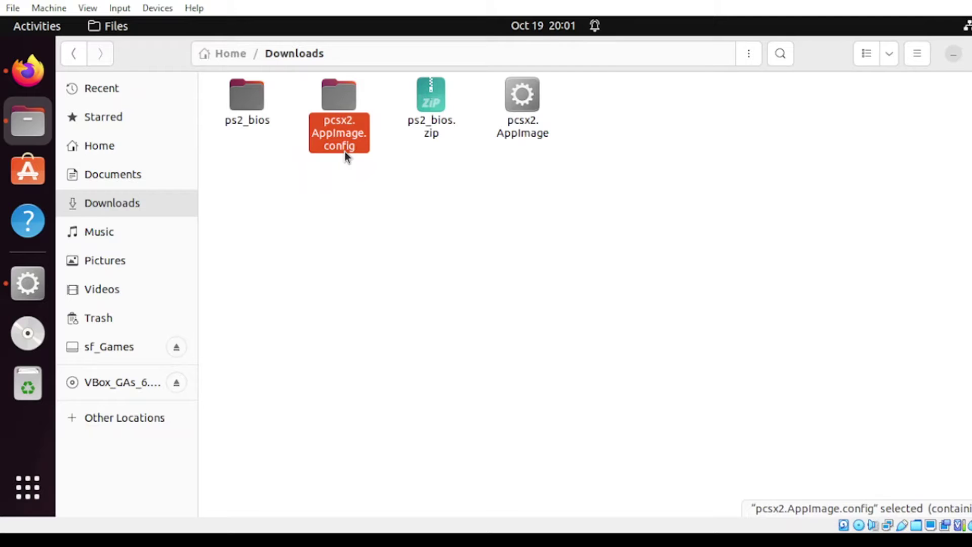
double_click(342, 143)
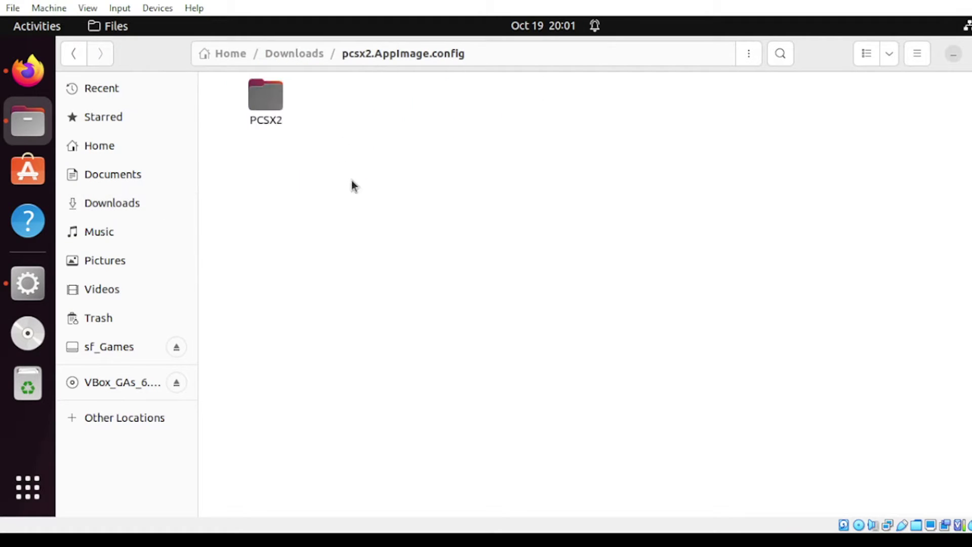
click(262, 120)
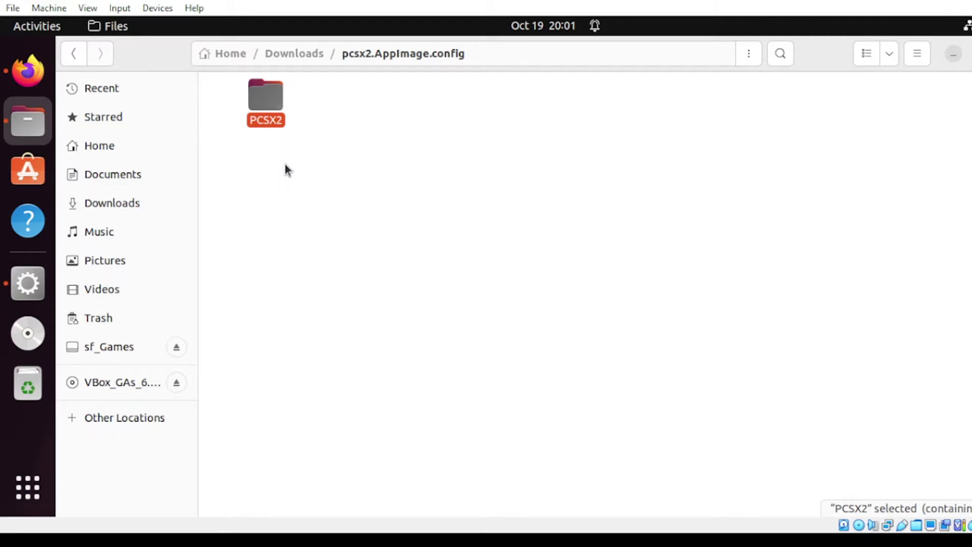
double_click(273, 122)
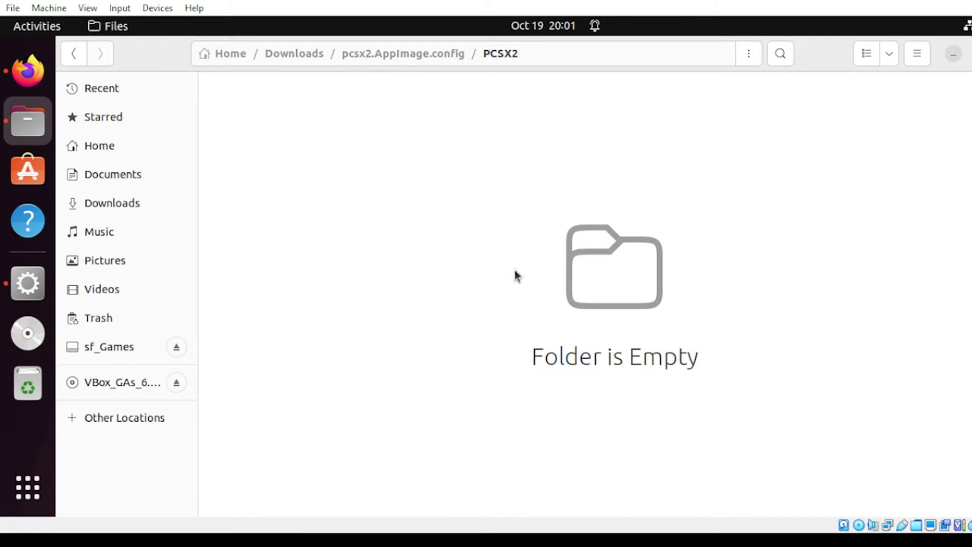
right_click(342, 167)
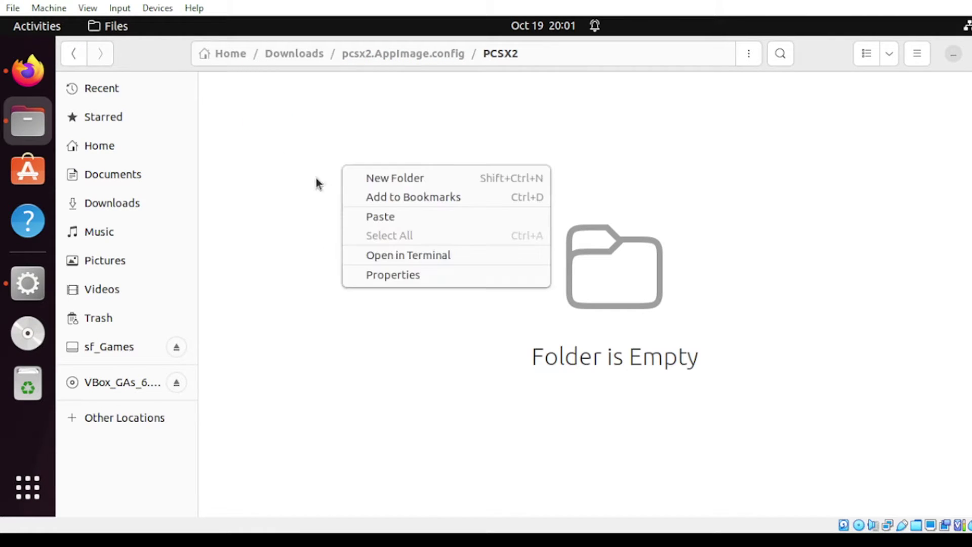
click(369, 180)
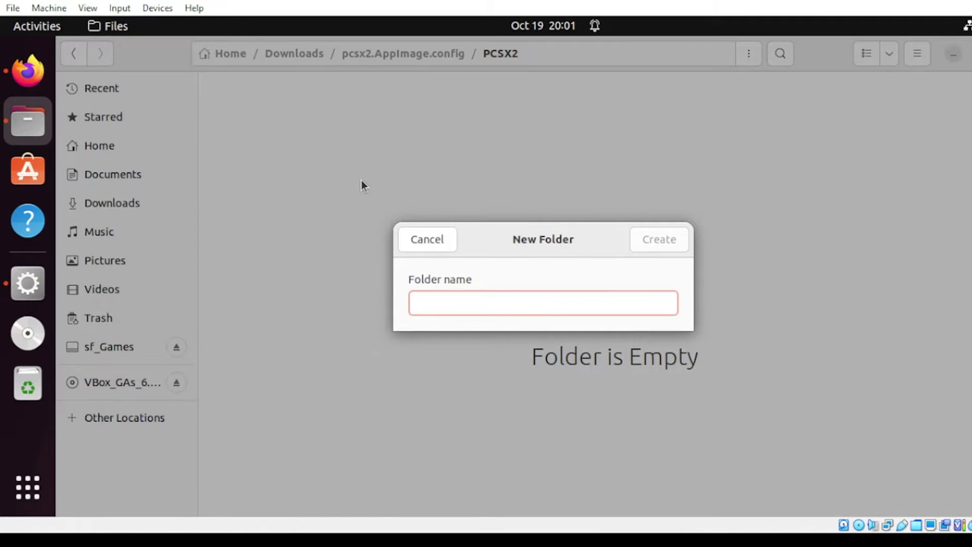
text(bios)
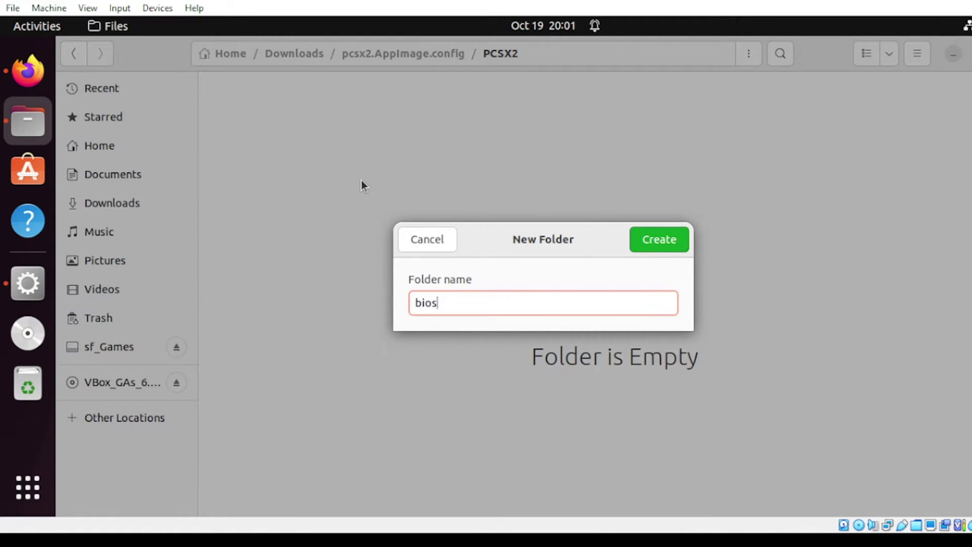
key(Return)
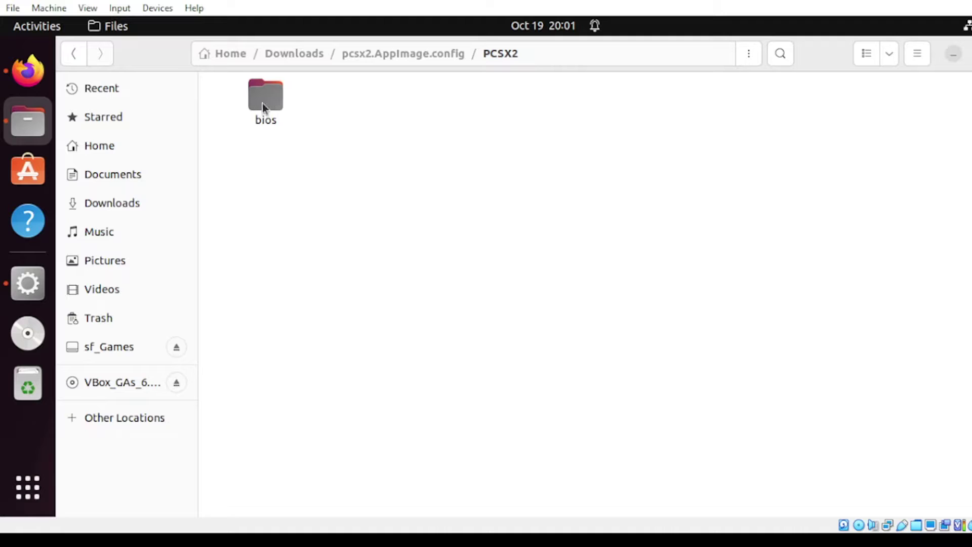
- Paste the cut BIOS files into the new bios folder
double_click(262, 100)
right_click(341, 154)
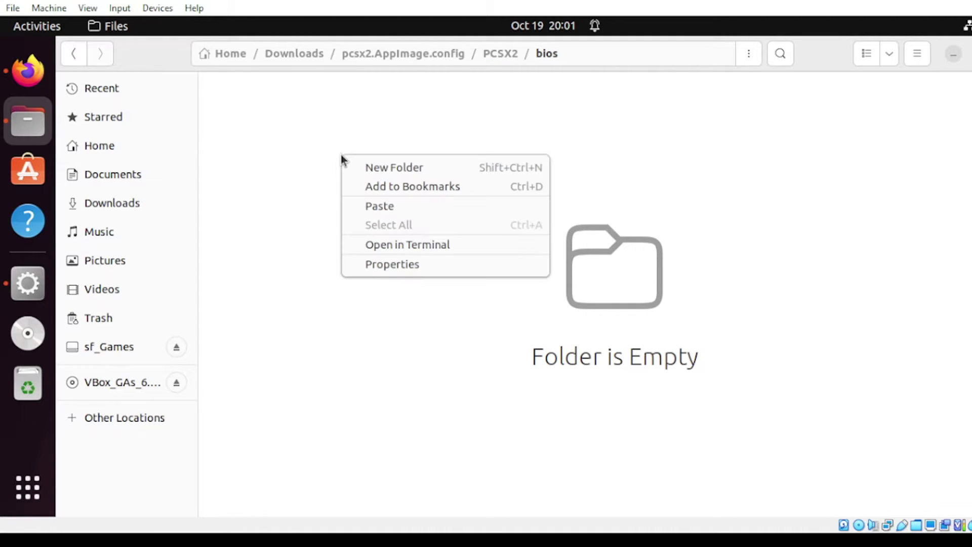
click(363, 206)
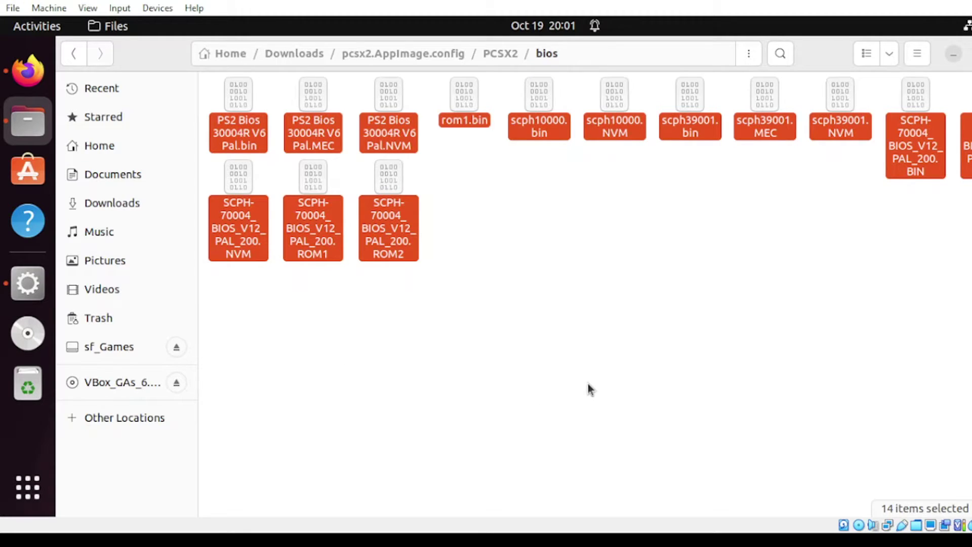
- Switch to the PCSX2 First Time Configuration wizard, finish it with the USA v01.60 (07/02/2002) BIOS, and bring up the emulator's windows
click(285, 51)
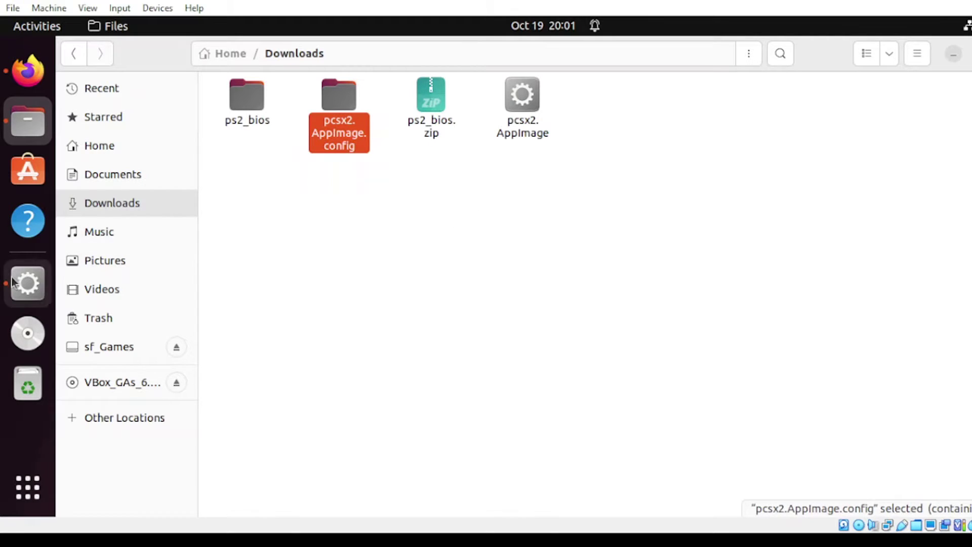
click(27, 283)
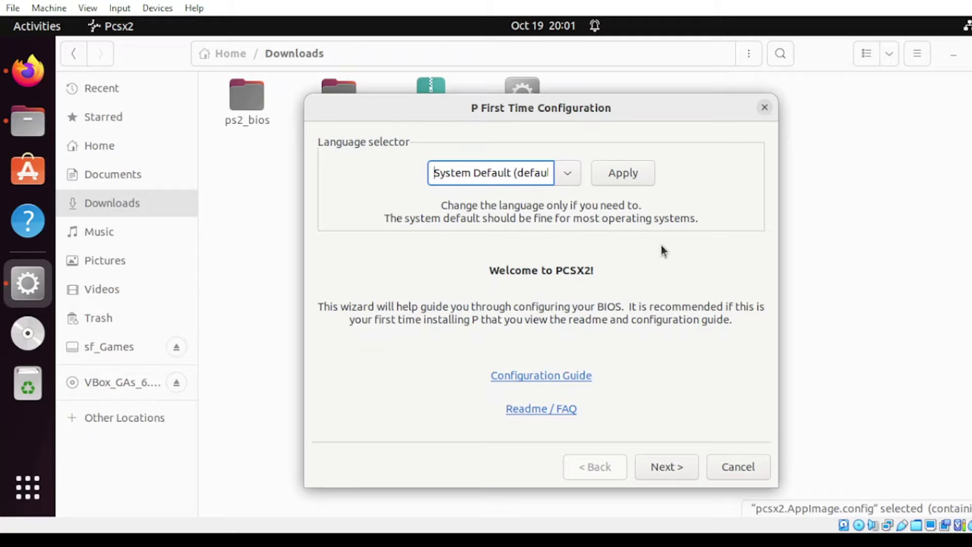
click(664, 468)
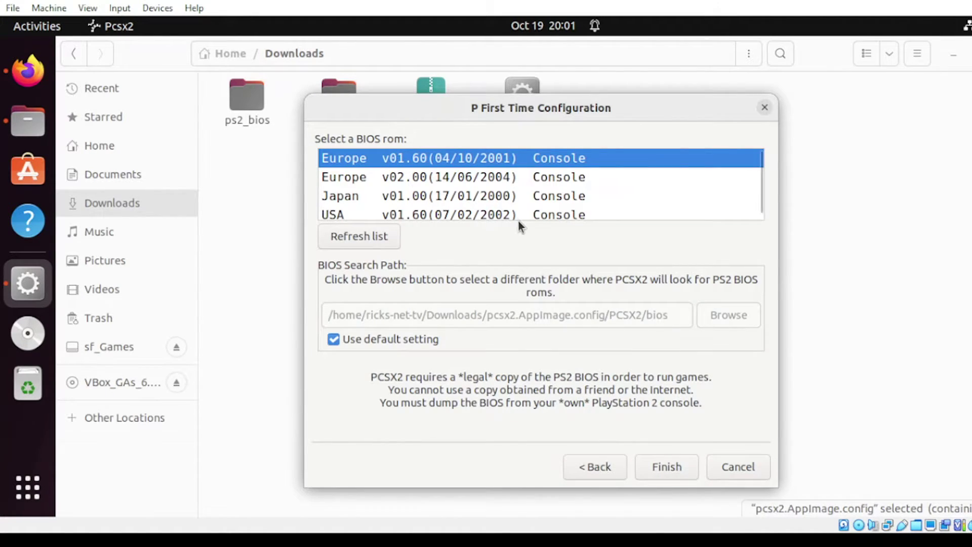
click(499, 216)
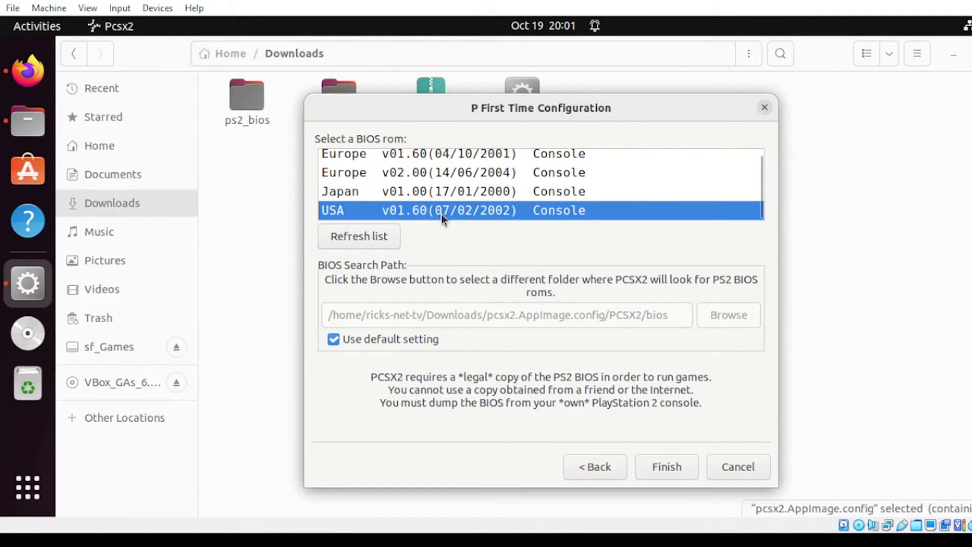
click(662, 466)
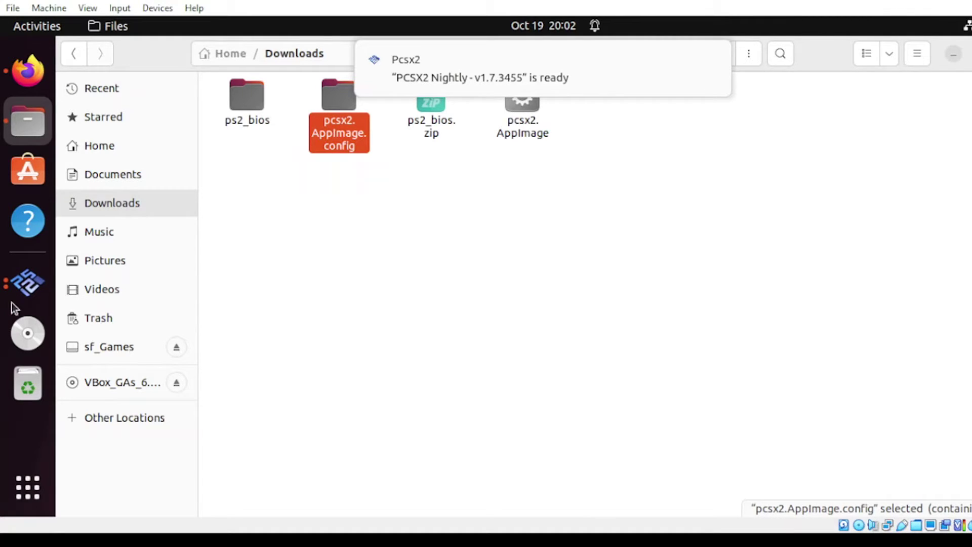
click(17, 290)
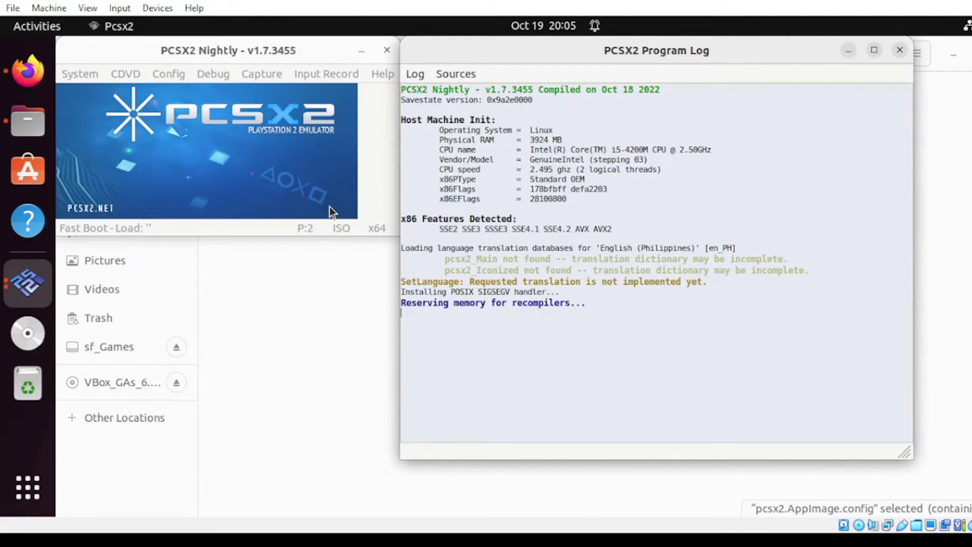
- Switch to Files, open the PCSX2 folder inside pcsx2.AppImage.config, and create a folder named roms there
click(345, 312)
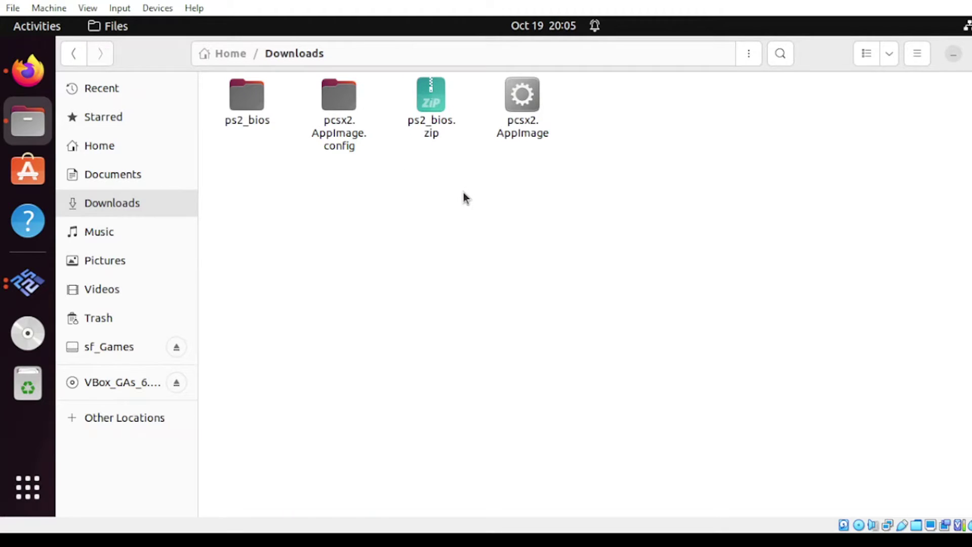
click(346, 146)
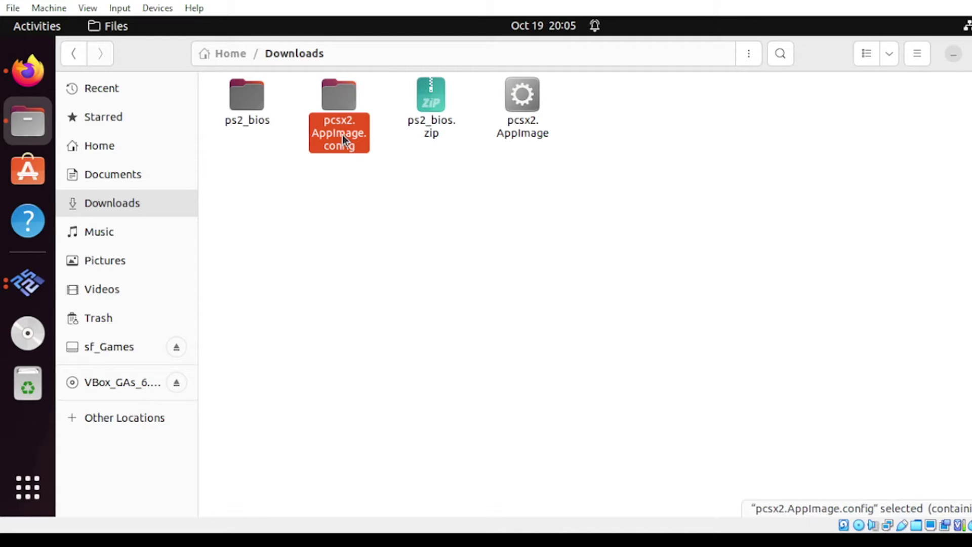
double_click(343, 135)
double_click(272, 127)
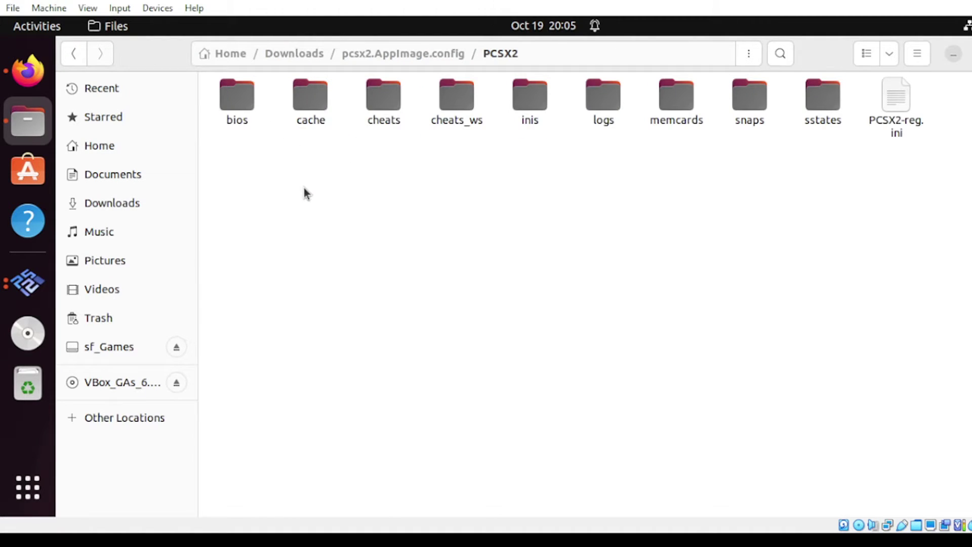
drag(273, 169, 942, 125)
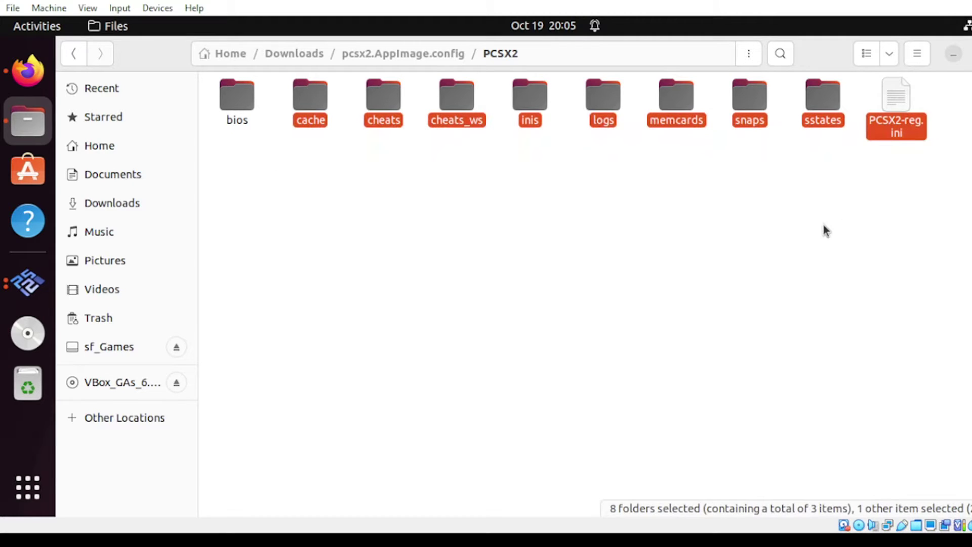
click(824, 226)
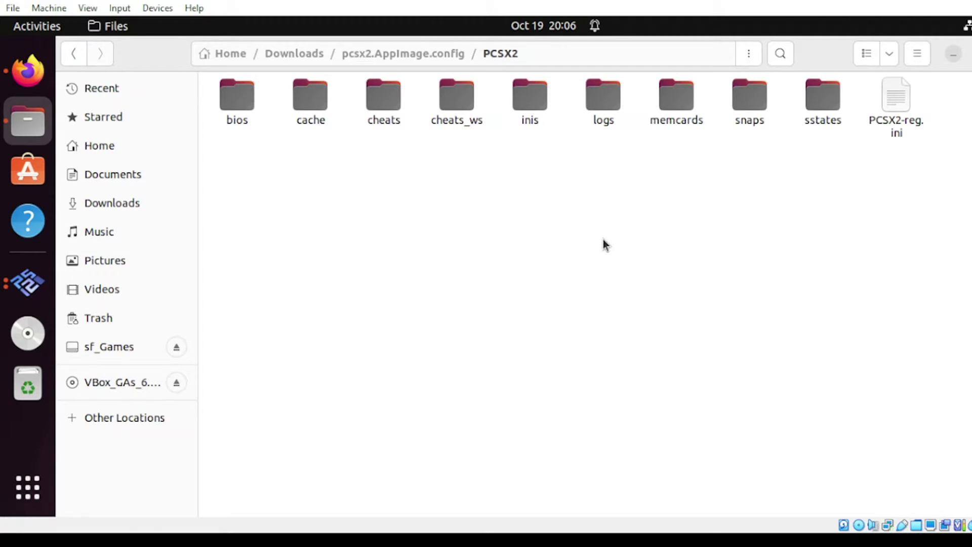
right_click(376, 218)
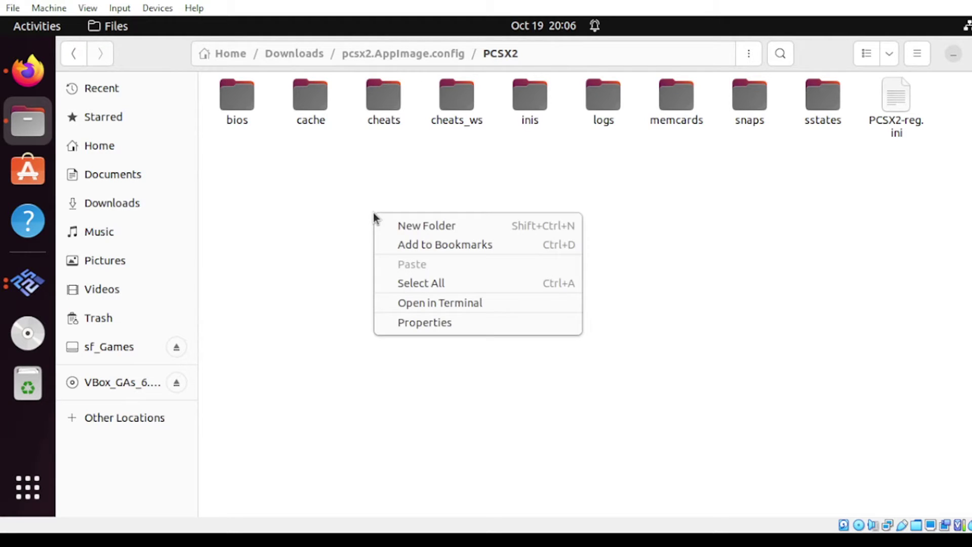
click(397, 228)
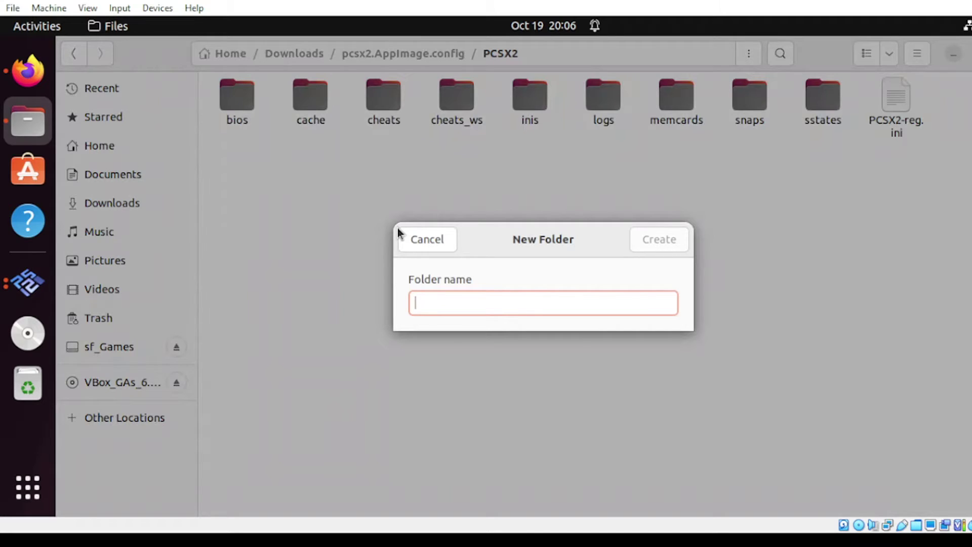
text(roms)
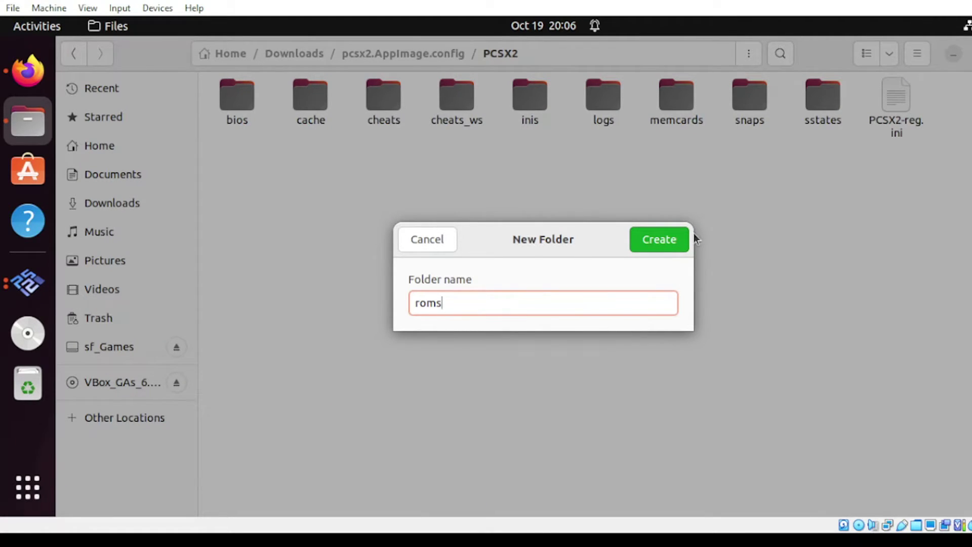
click(677, 237)
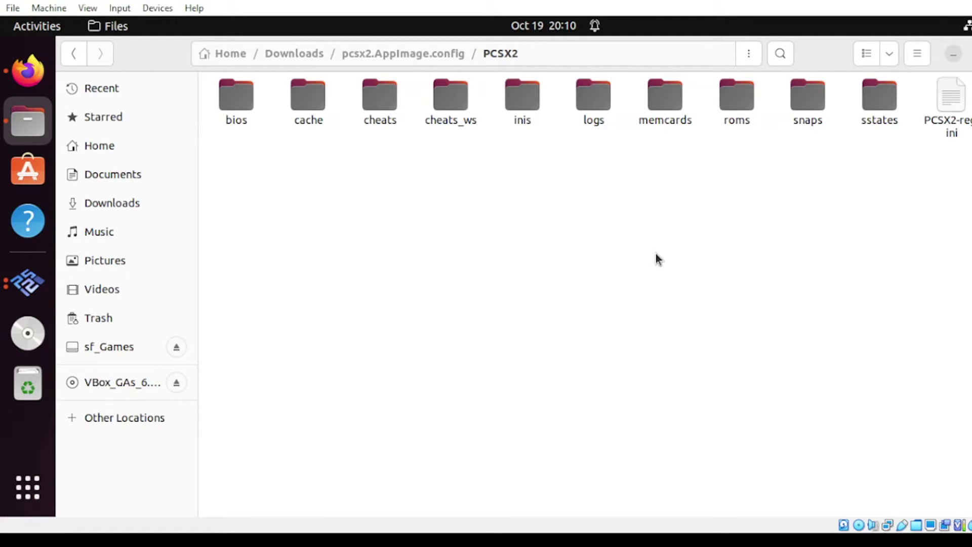
- Open the PS2 folder on the sf_Games drive and copy the Crash Bandicoot (USA) folder
click(158, 427)
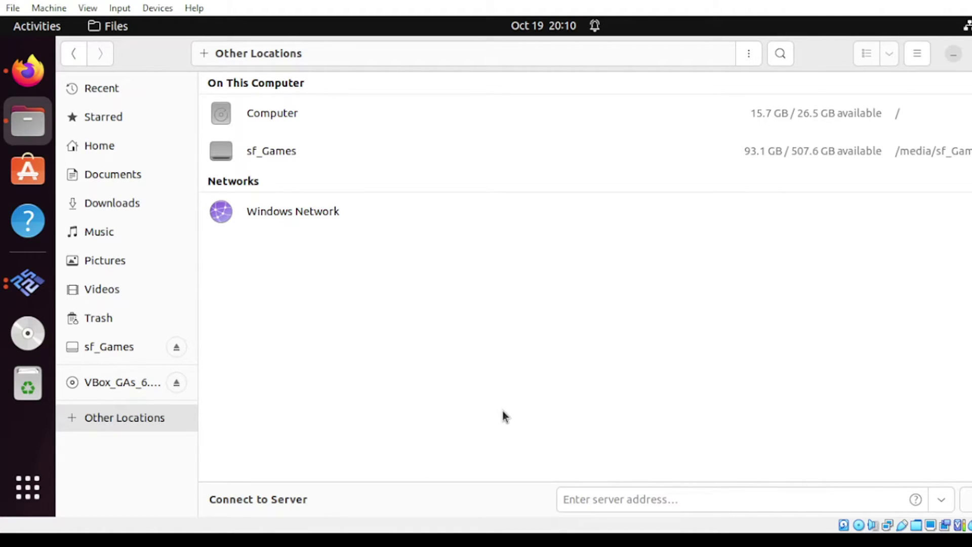
click(290, 157)
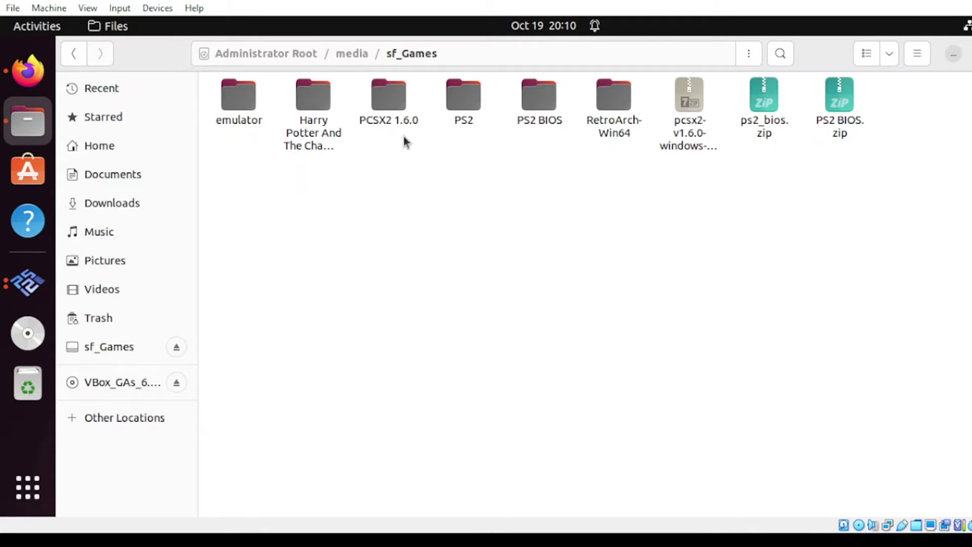
double_click(467, 111)
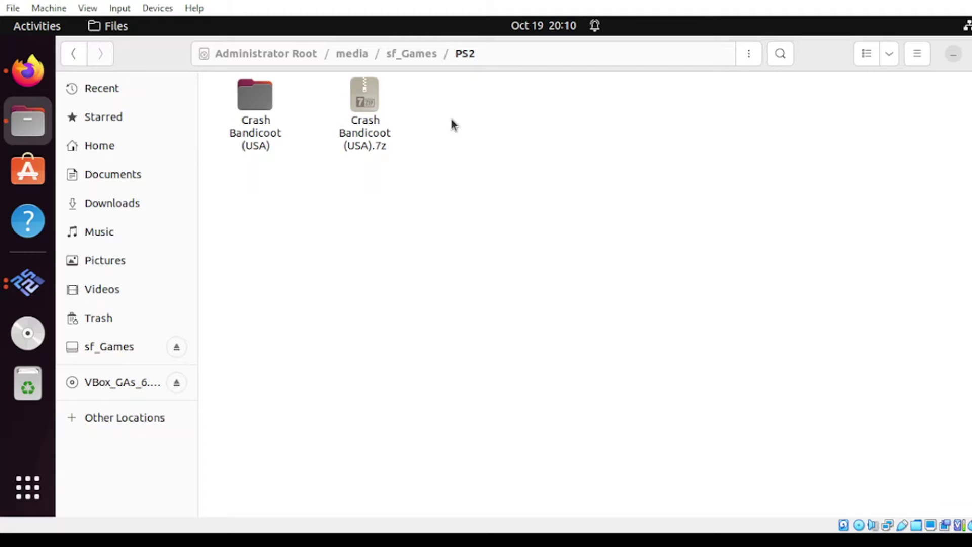
click(247, 132)
right_click(250, 134)
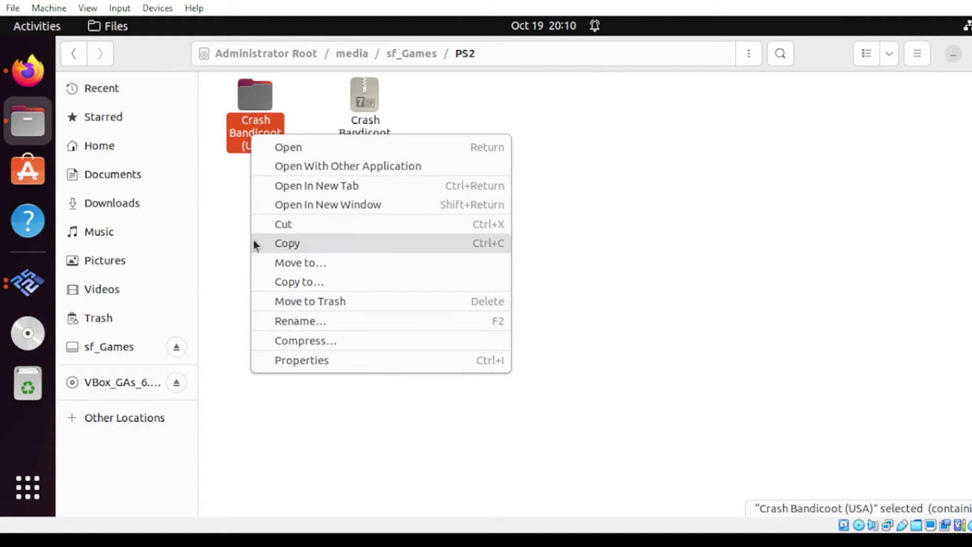
click(268, 243)
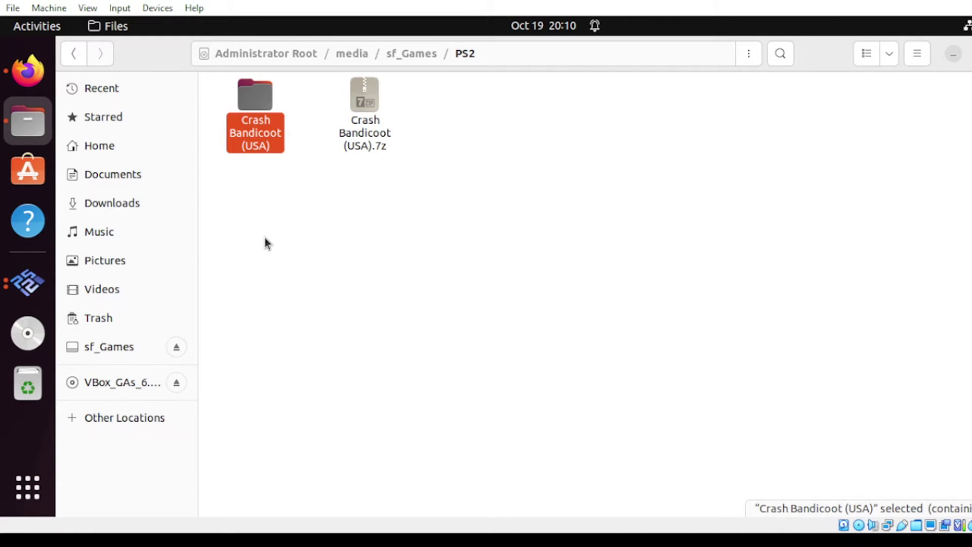
- Paste the copied Crash Bandicoot (USA) folder into the roms folder under Downloads/pcsx2.AppImage.config/PCSX2
click(109, 205)
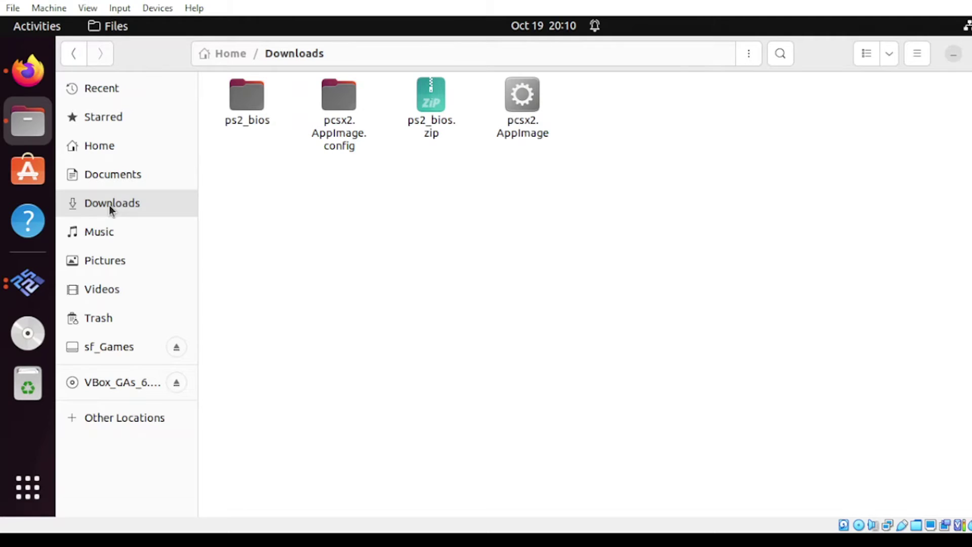
click(334, 144)
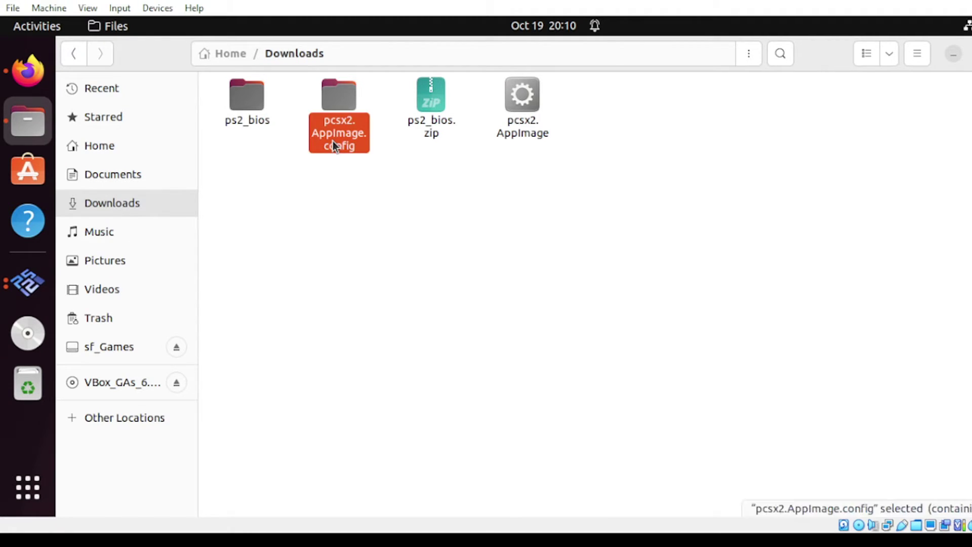
double_click(333, 144)
double_click(267, 113)
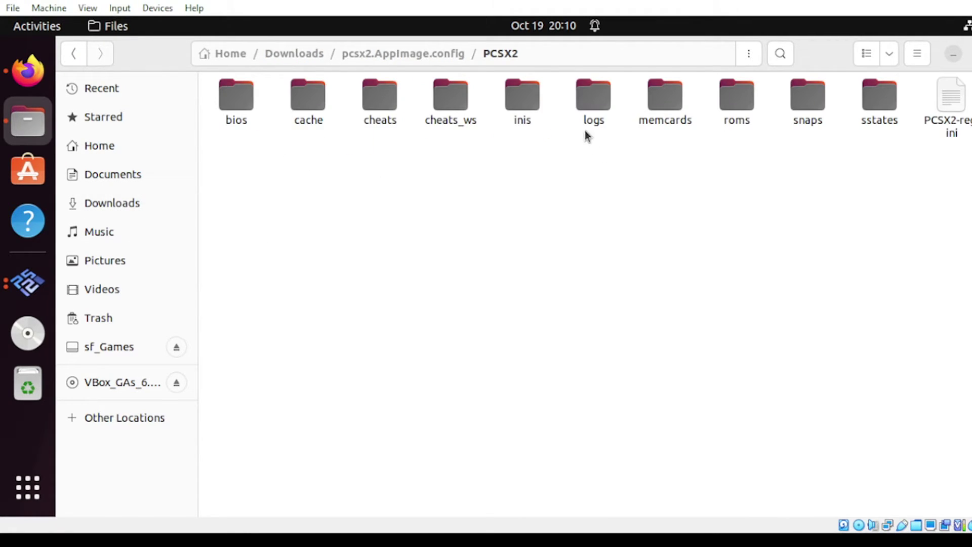
double_click(740, 101)
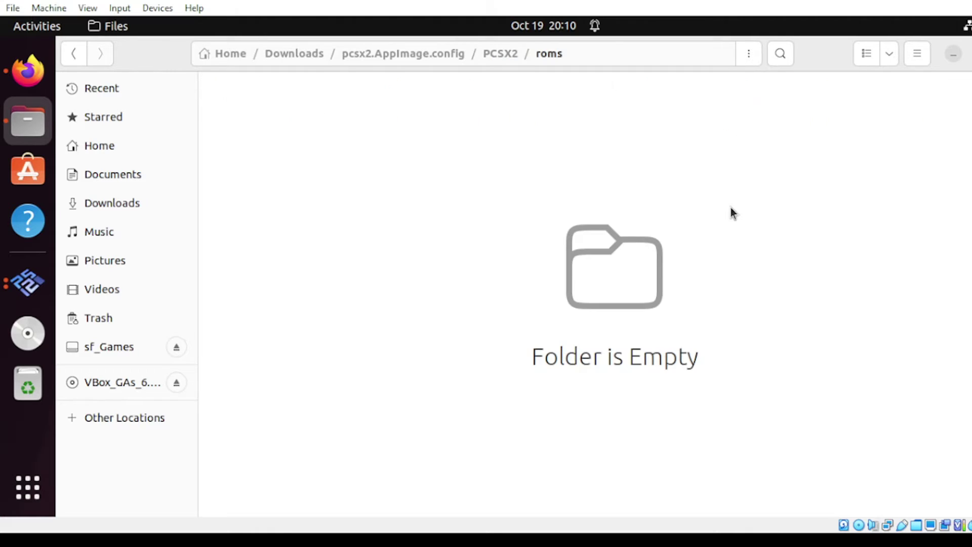
right_click(459, 134)
click(478, 187)
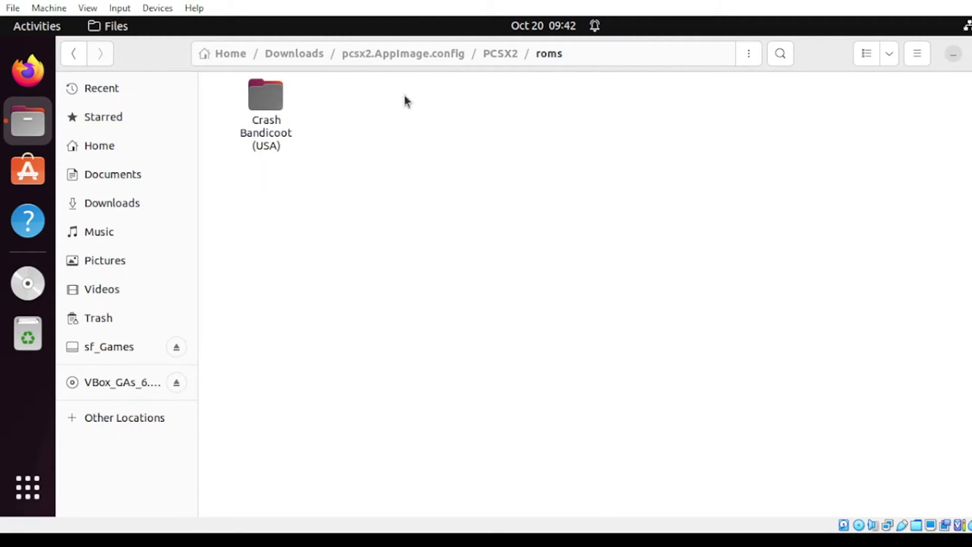
- Go back to the Downloads folder and run pcsx2.AppImage to start the PCSX2 emulator
click(296, 53)
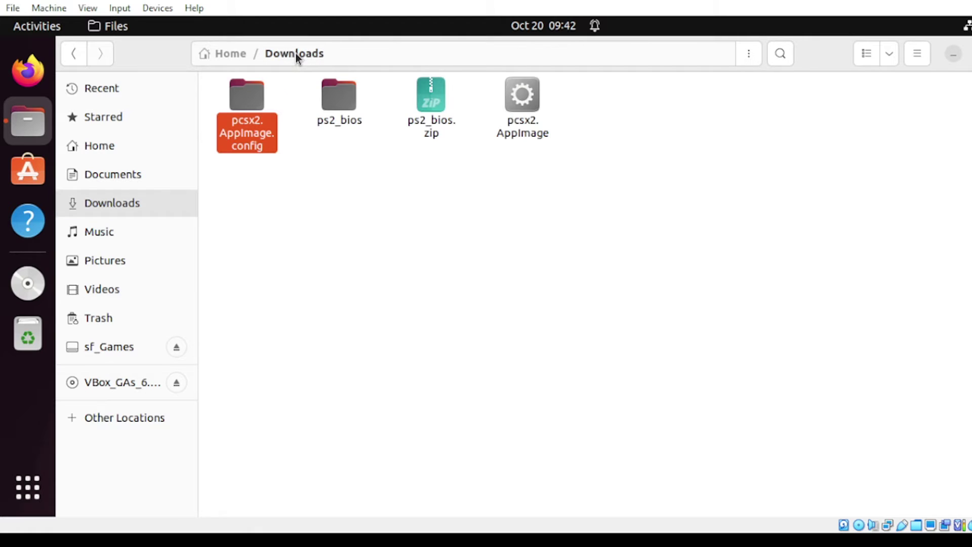
right_click(501, 128)
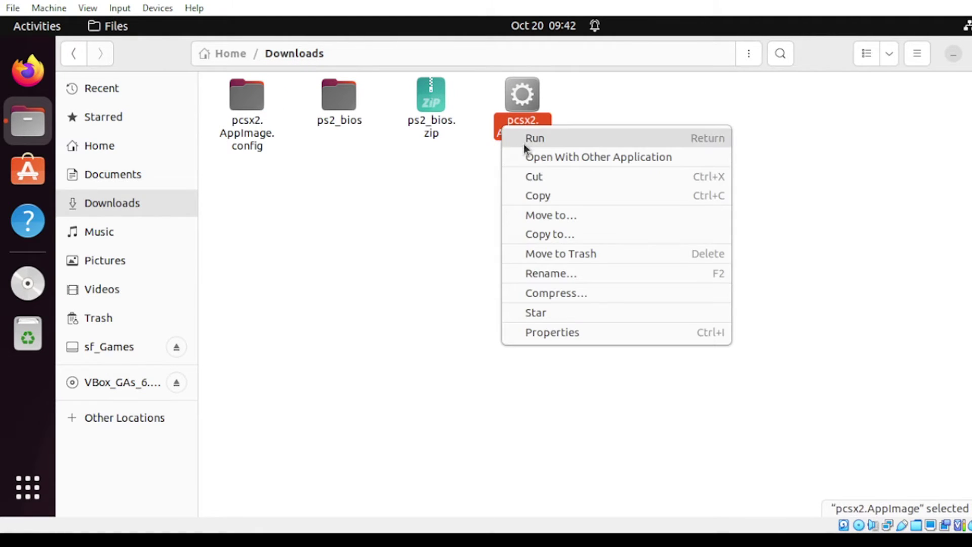
click(525, 141)
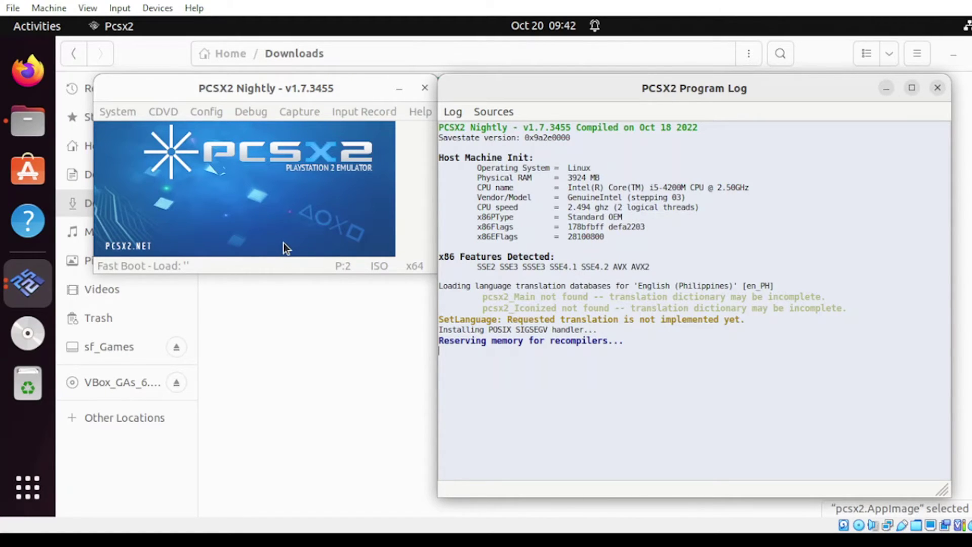
- Set the renderer to Vulkan in the PCSX2 graphics settings and apply the change
click(205, 111)
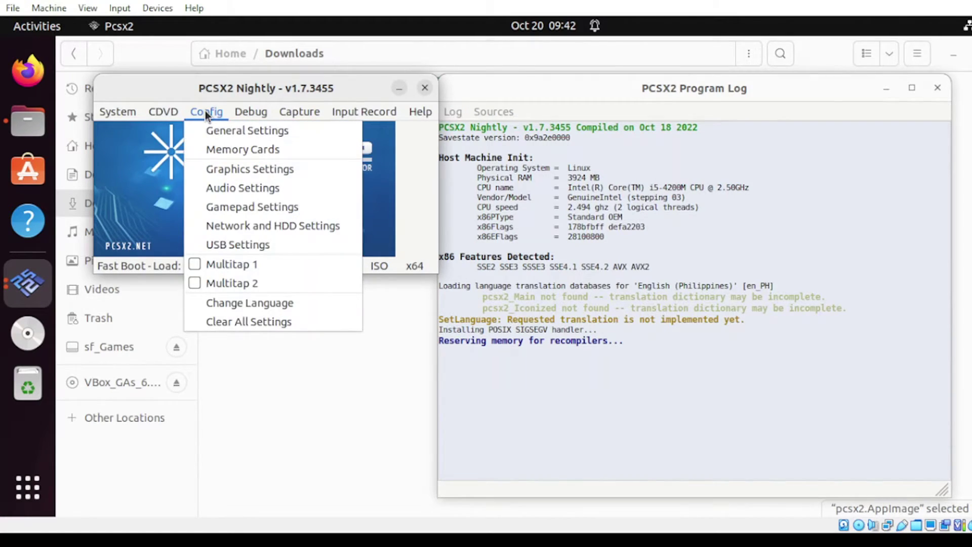
click(215, 171)
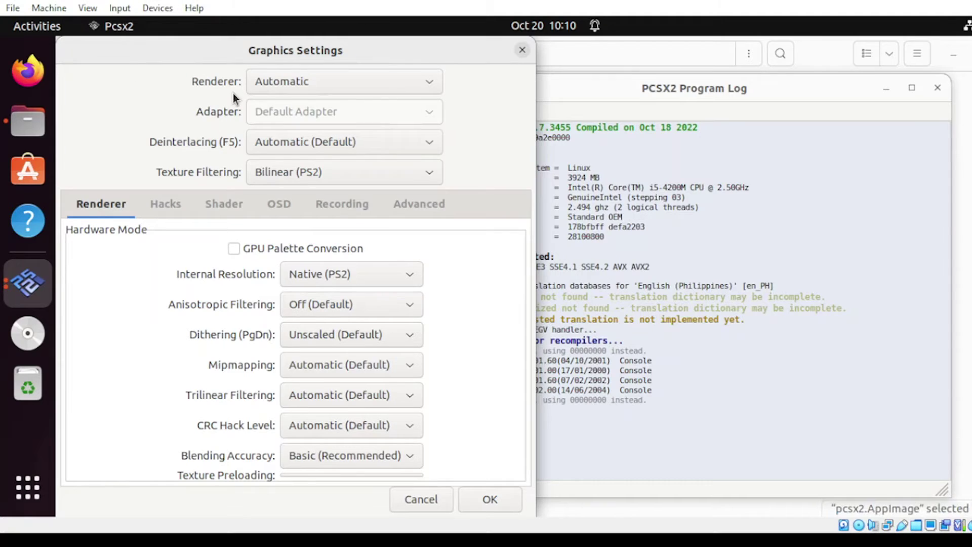
click(429, 81)
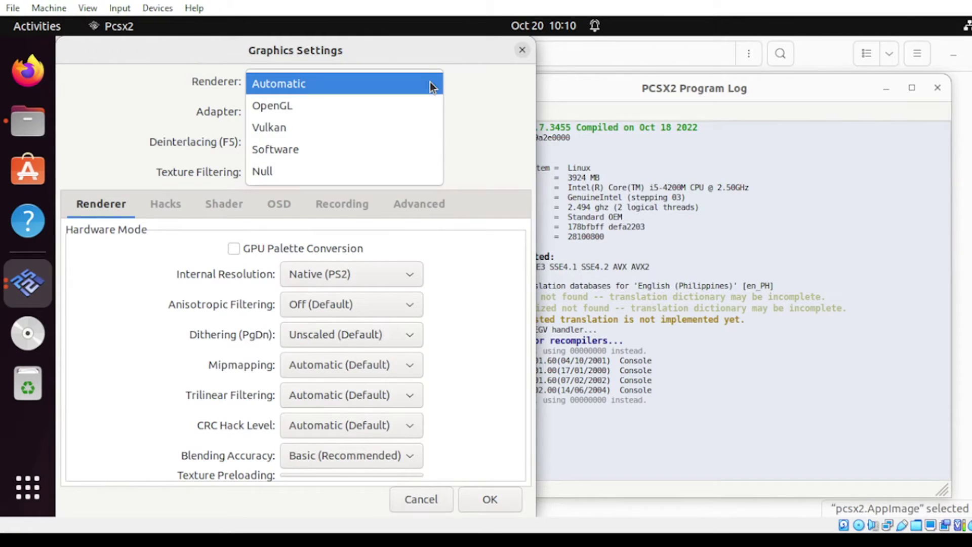
click(291, 129)
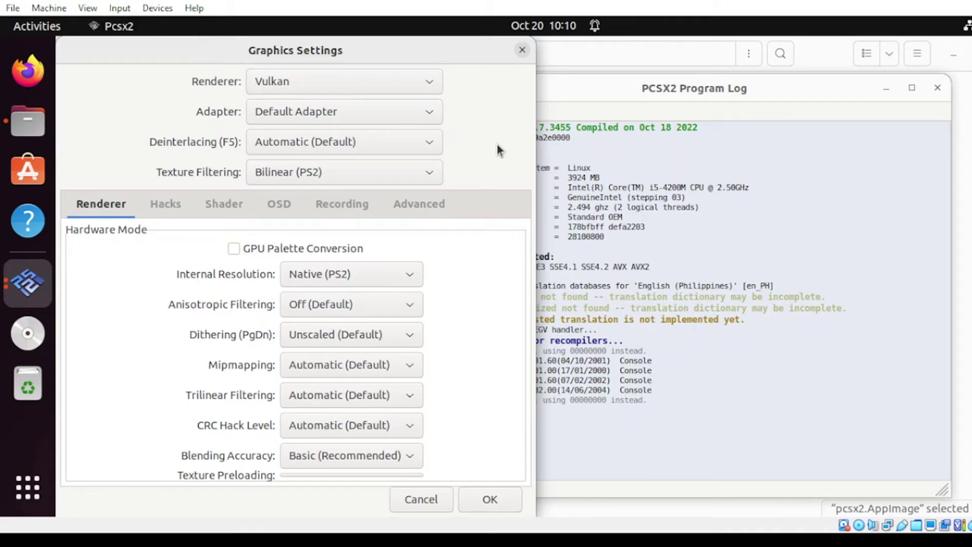
click(477, 496)
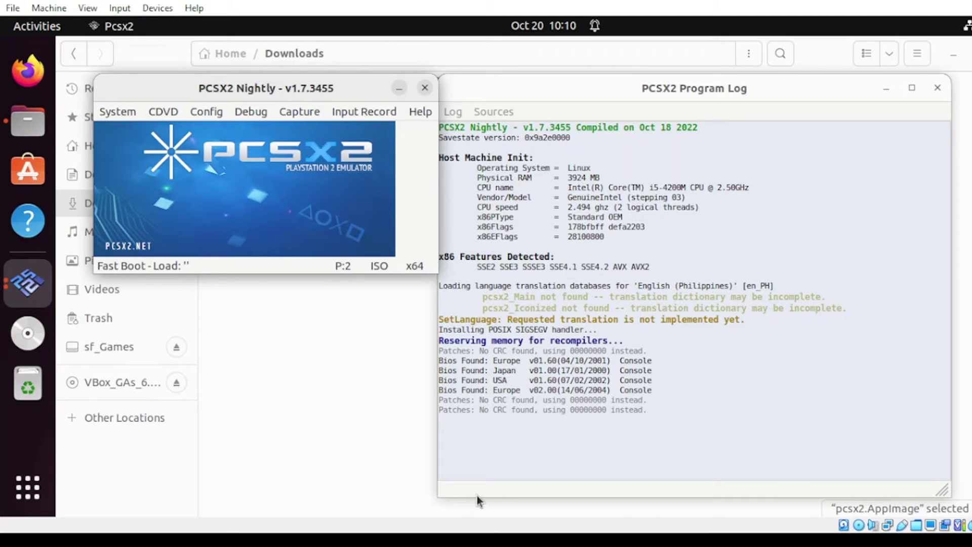
- Choose Crash Bandicoot (USA).bin from the roms/Crash Bandicoot (USA) folder as the emulator's ISO disc image
click(164, 113)
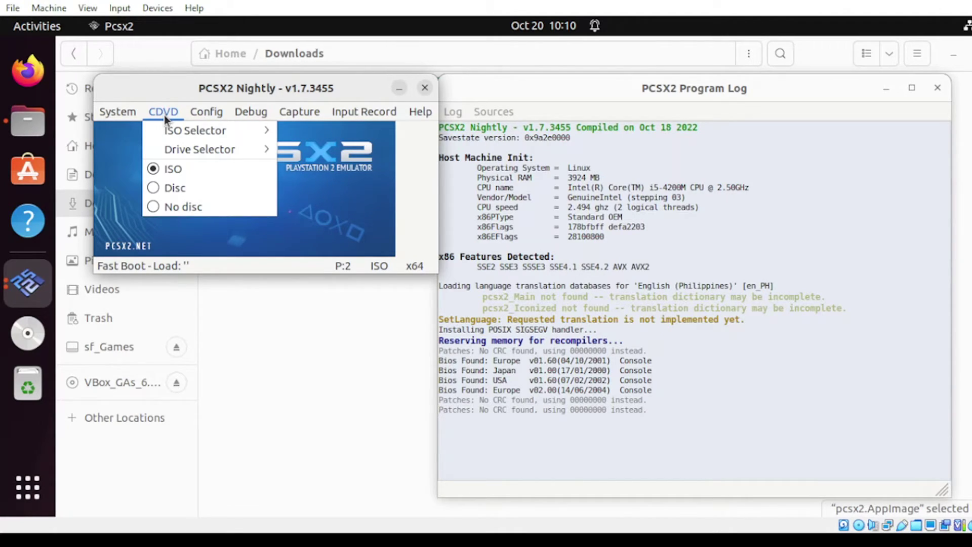
mouse_move(171, 129)
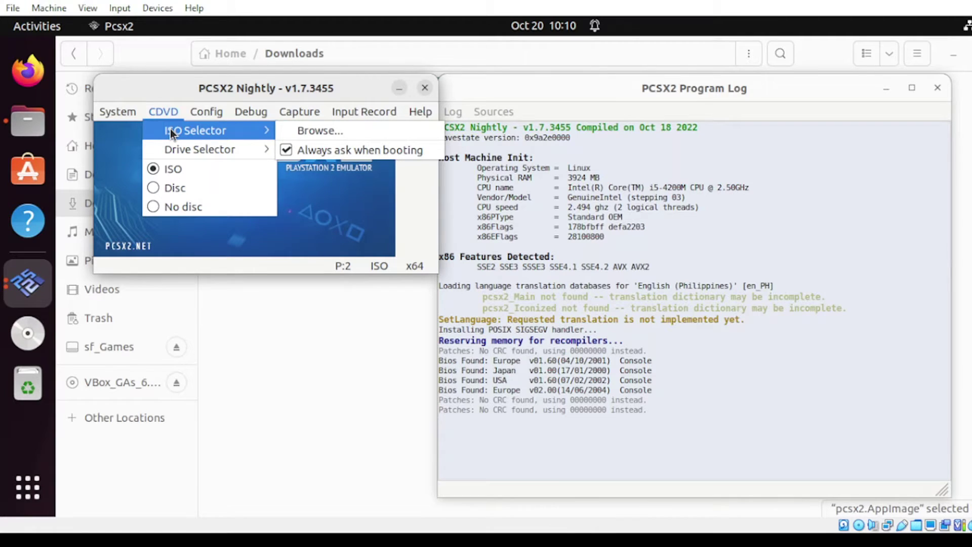
click(305, 133)
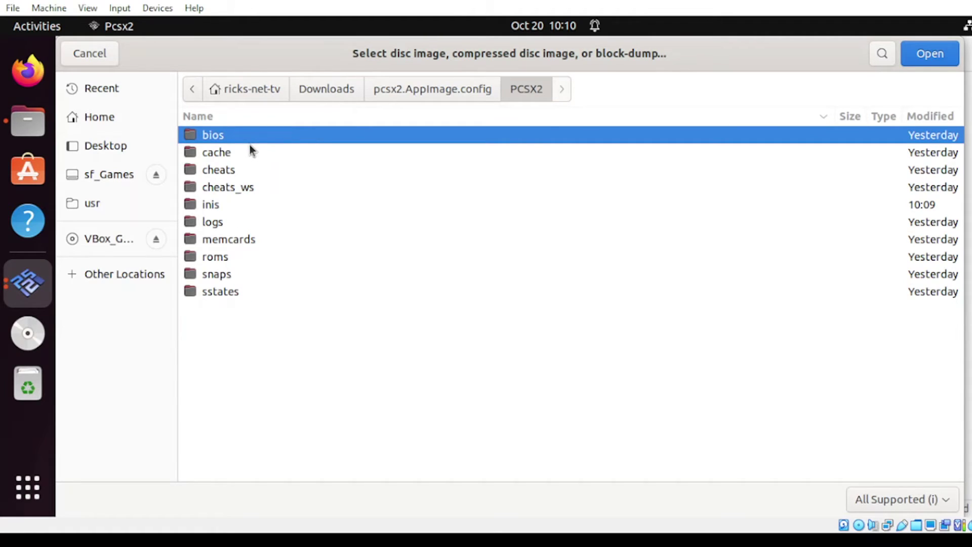
double_click(211, 257)
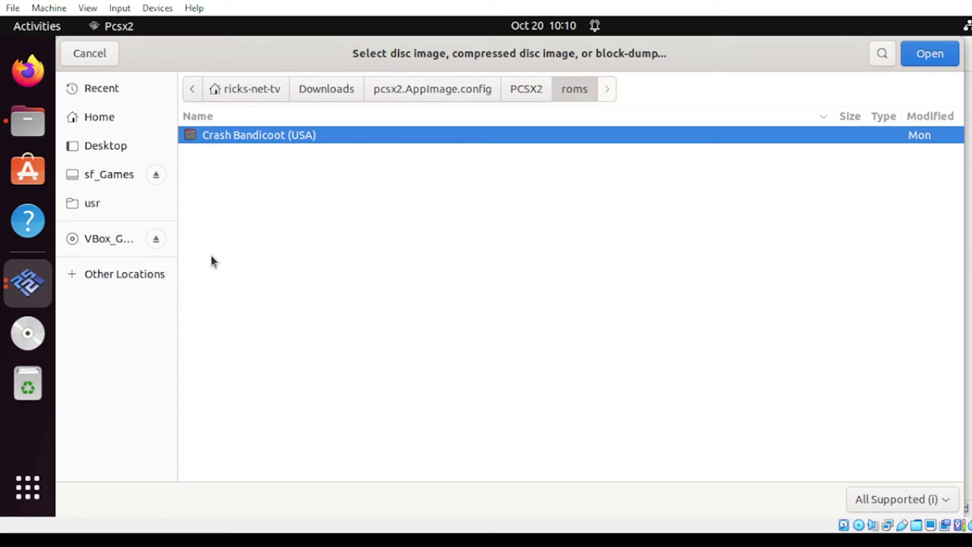
double_click(293, 136)
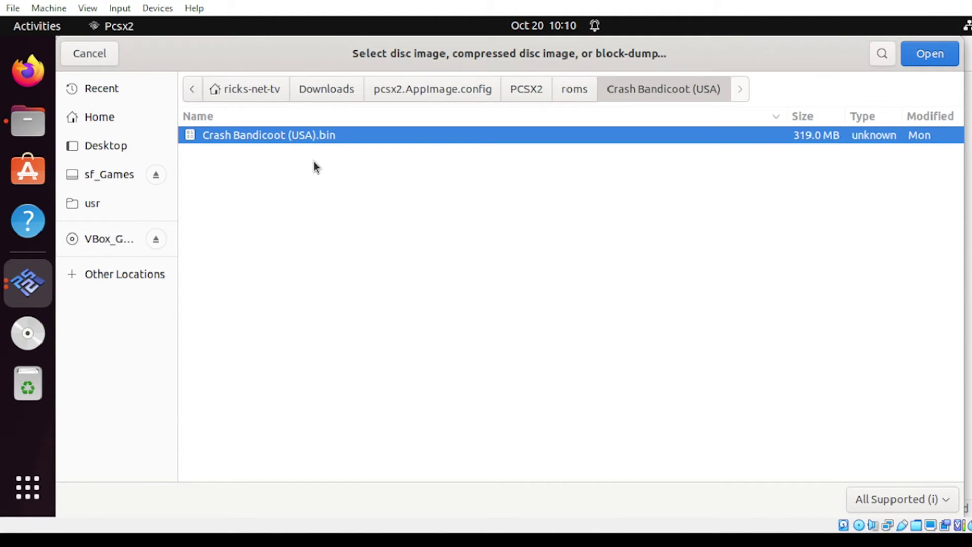
click(937, 54)
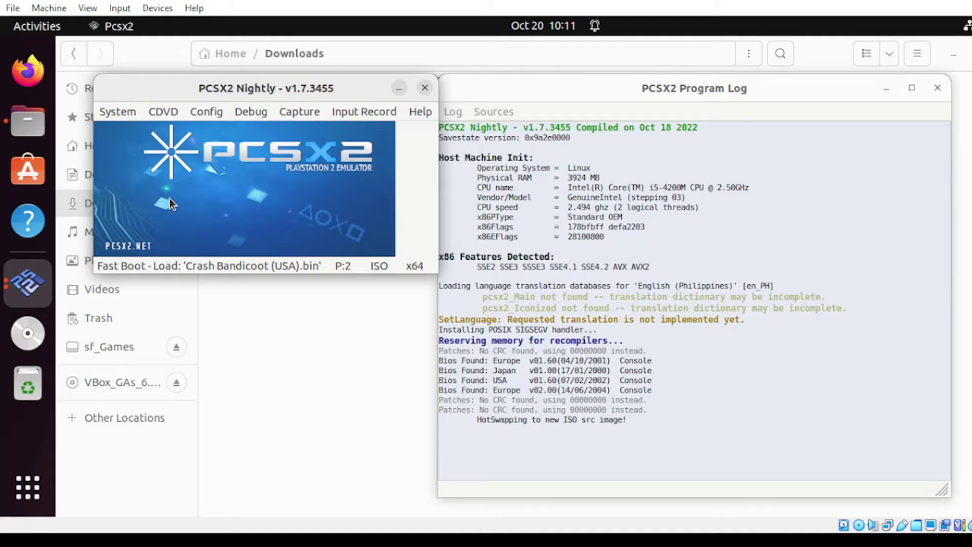
- Boot the ISO Crash Bandicoot (USA).bin and move the game window over the main emulator window
click(104, 112)
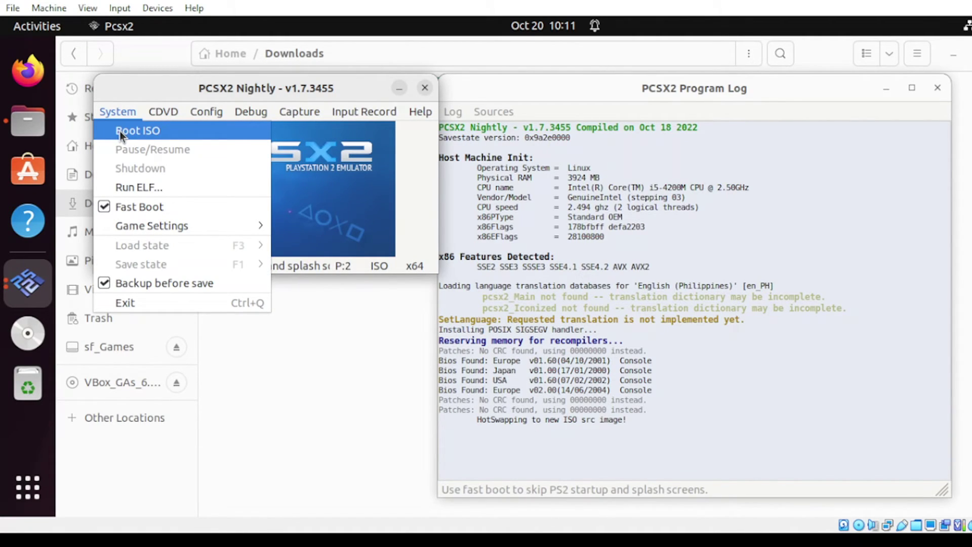
click(119, 131)
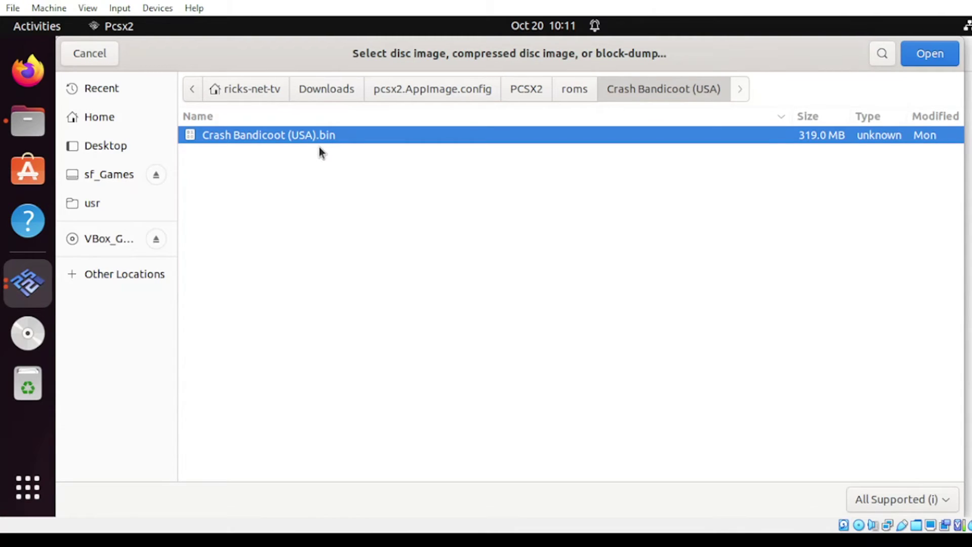
click(931, 54)
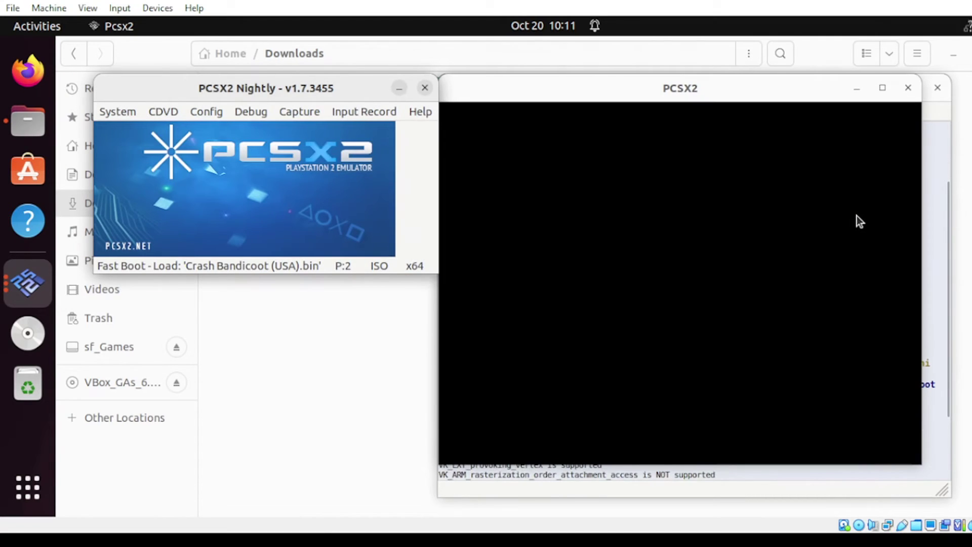
drag(636, 96, 387, 97)
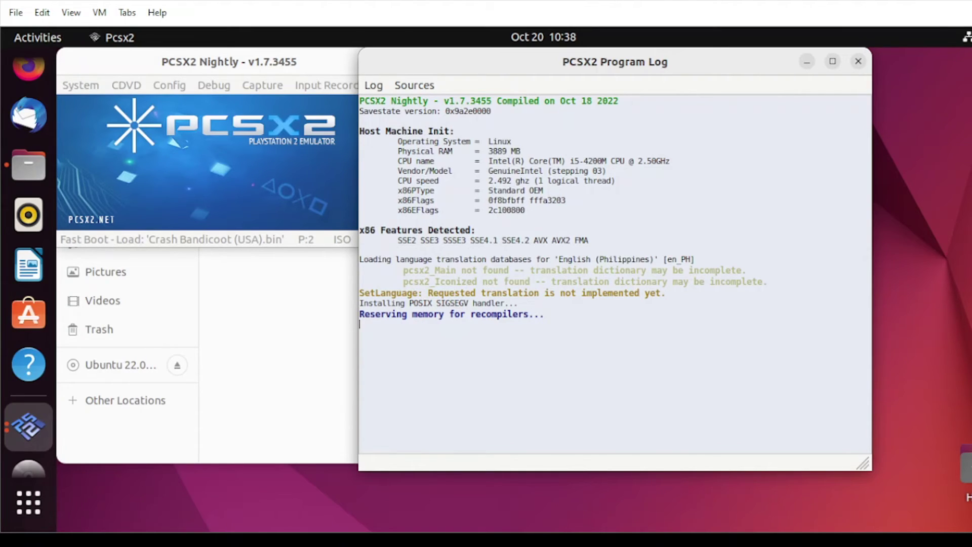
- In the PCSX2 of the other Ubuntu virtual machine, change the graphics renderer to Vulkan and accept the settings
click(169, 86)
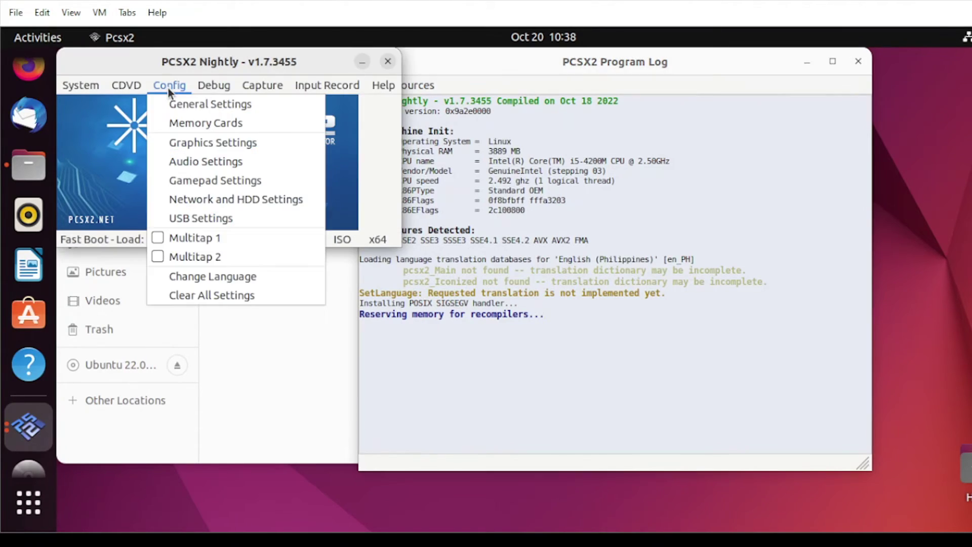
click(177, 143)
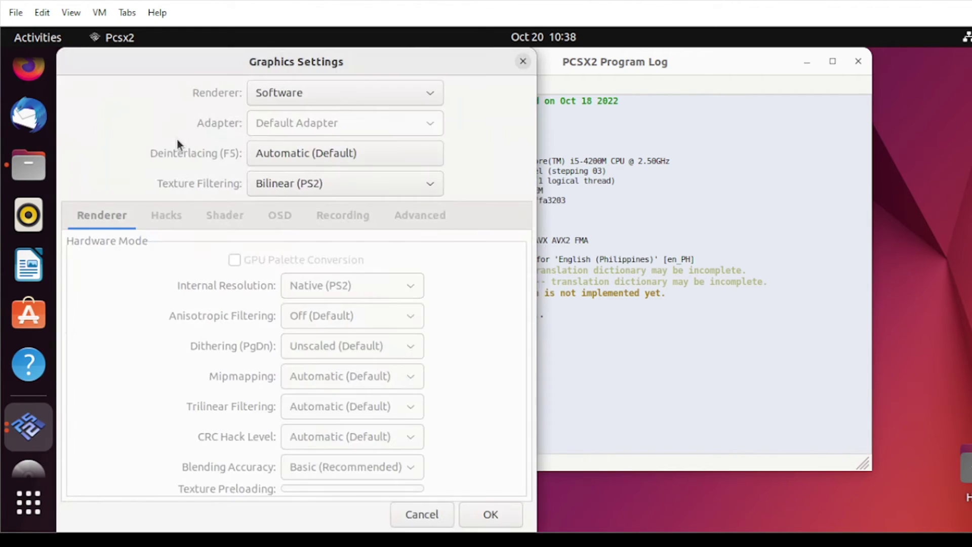
click(429, 92)
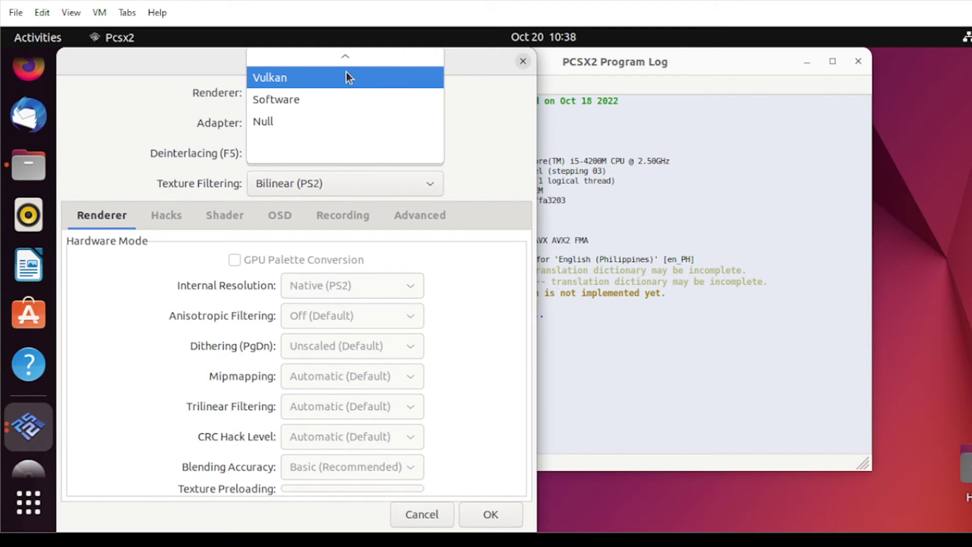
click(433, 104)
scroll(433, 104, up, 1)
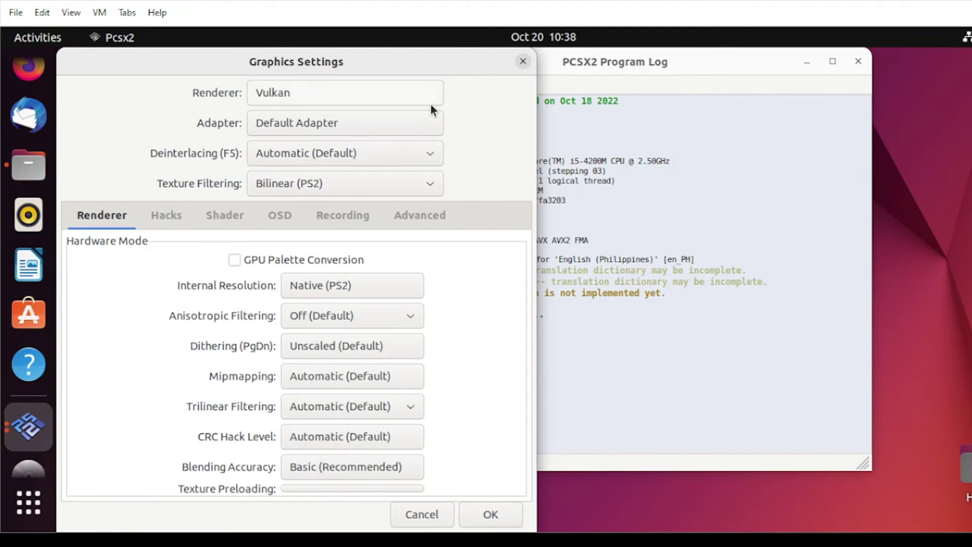
click(485, 513)
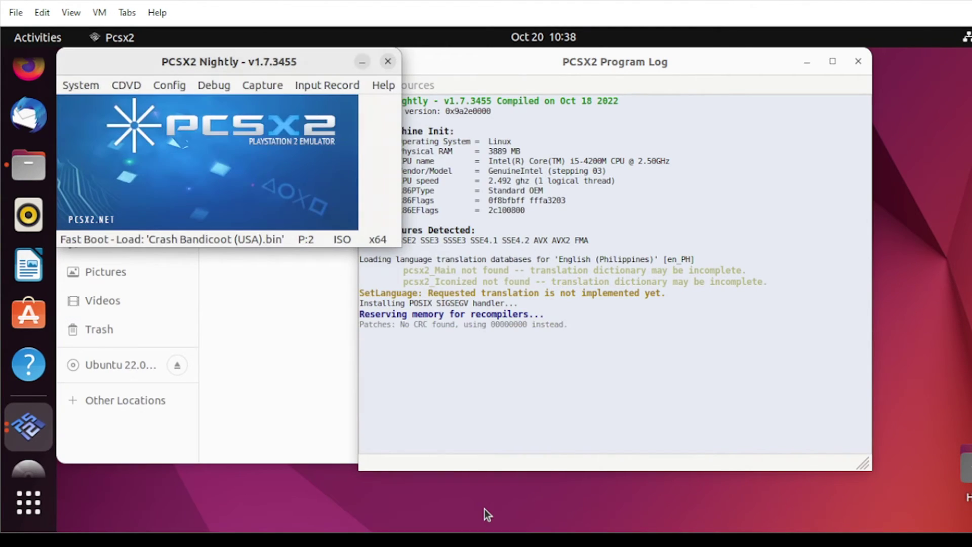
- Boot Crash Bandicoot (USA).bin with the Vulkan renderer, watch the startup, and close the game window
click(81, 87)
click(82, 105)
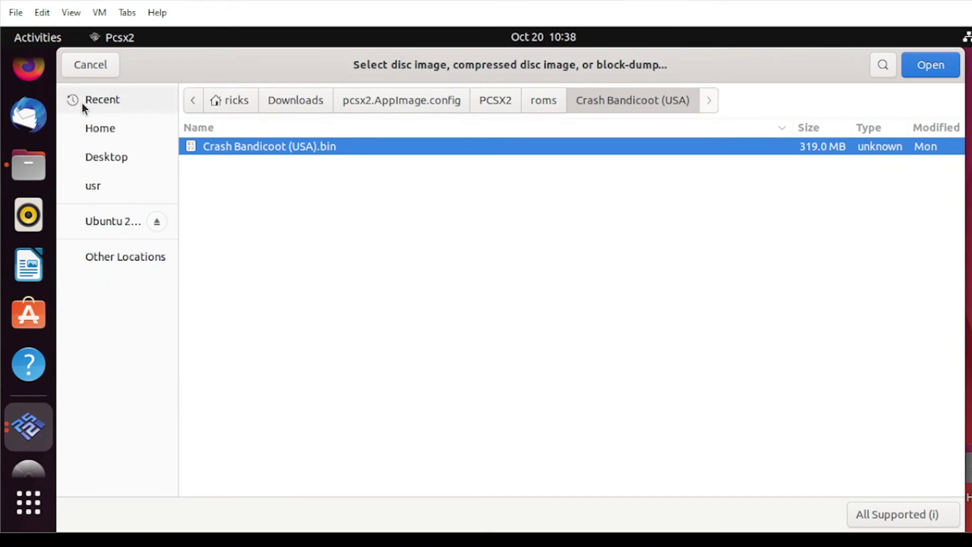
click(931, 65)
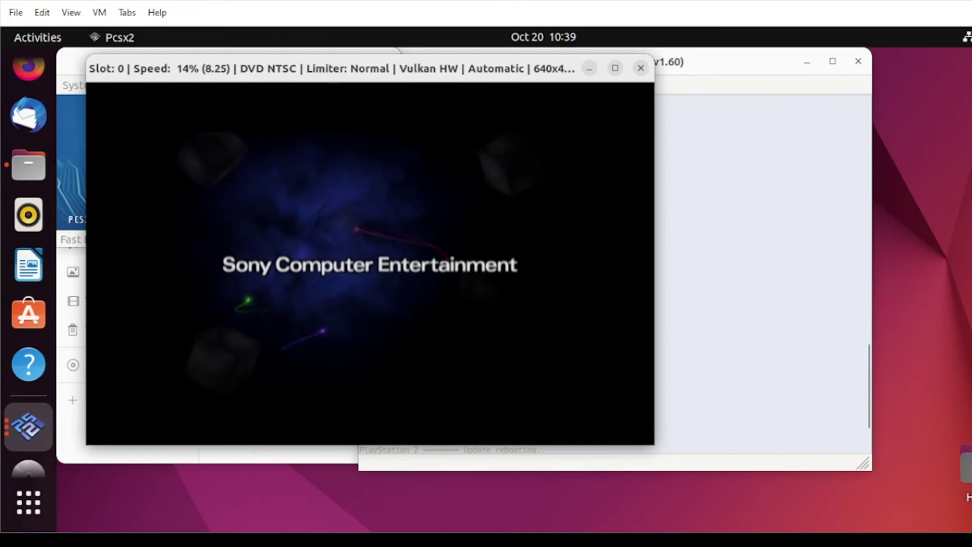
click(641, 68)
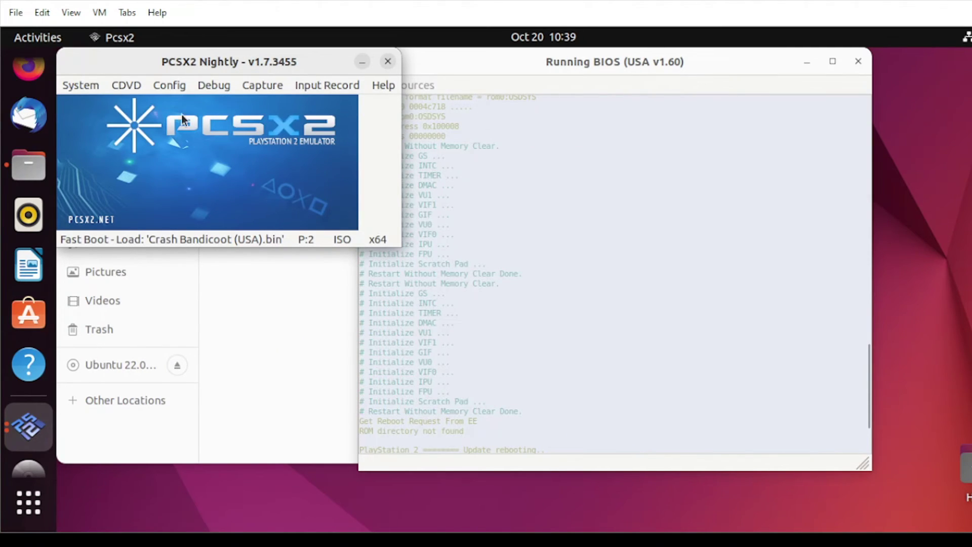
- Change the emulator's graphics renderer to Software and accept the graphics settings
click(173, 84)
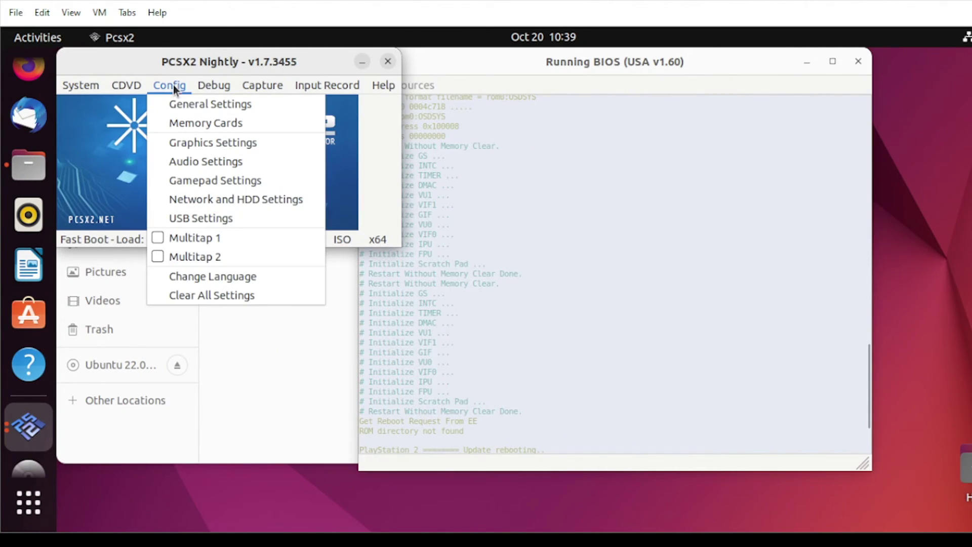
key(Left)
key(Down)
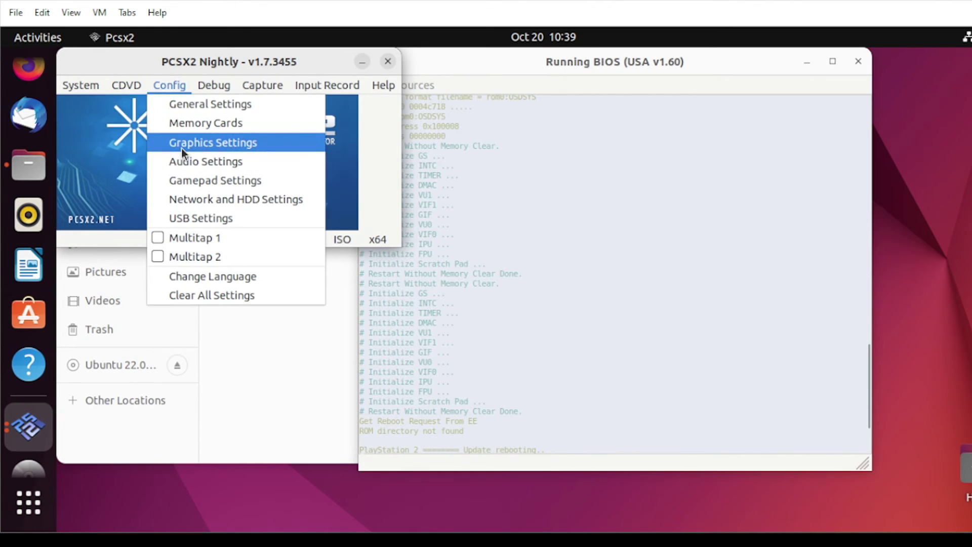
click(181, 147)
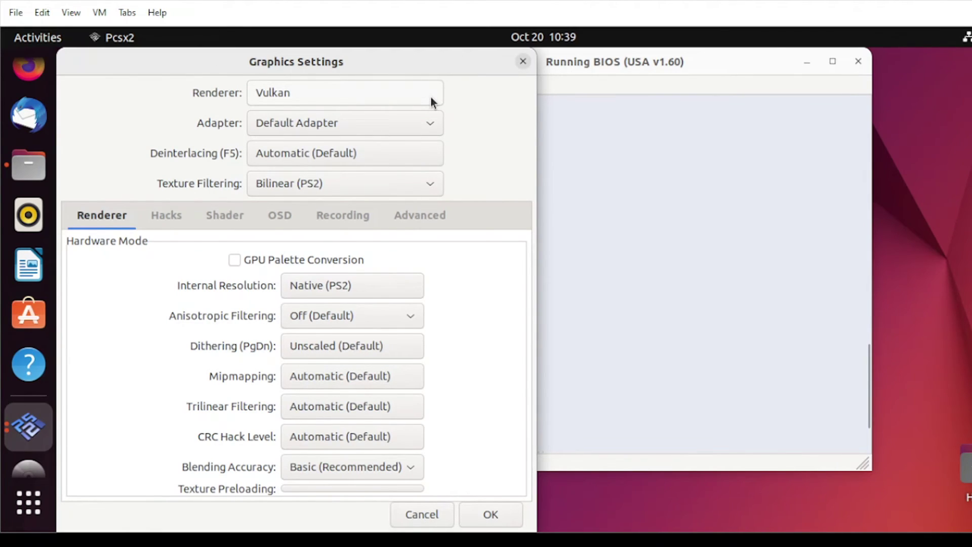
click(430, 100)
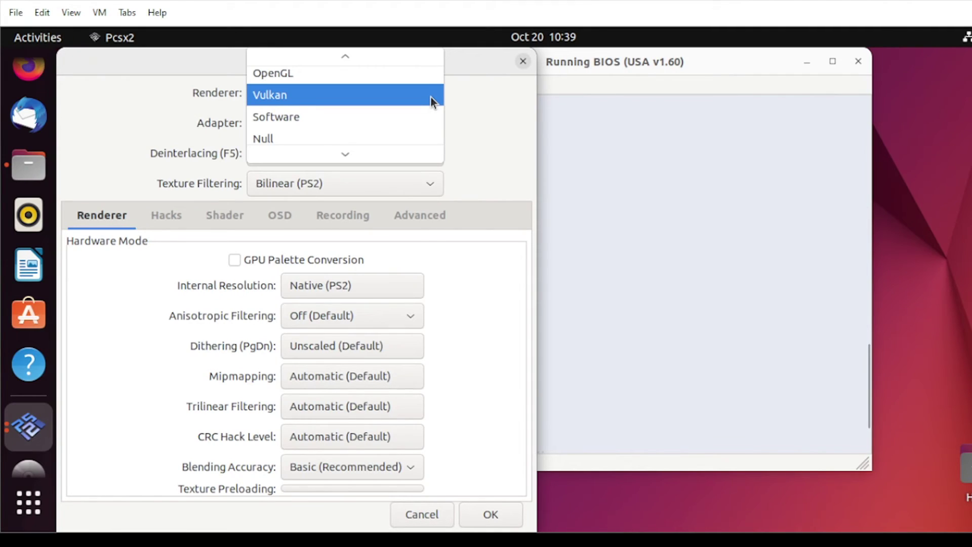
key(Down)
click(270, 120)
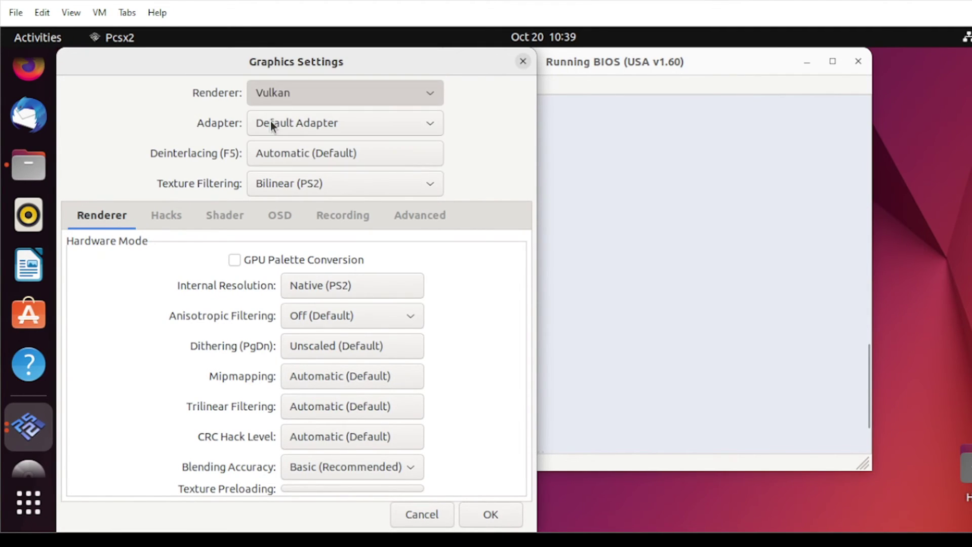
click(481, 510)
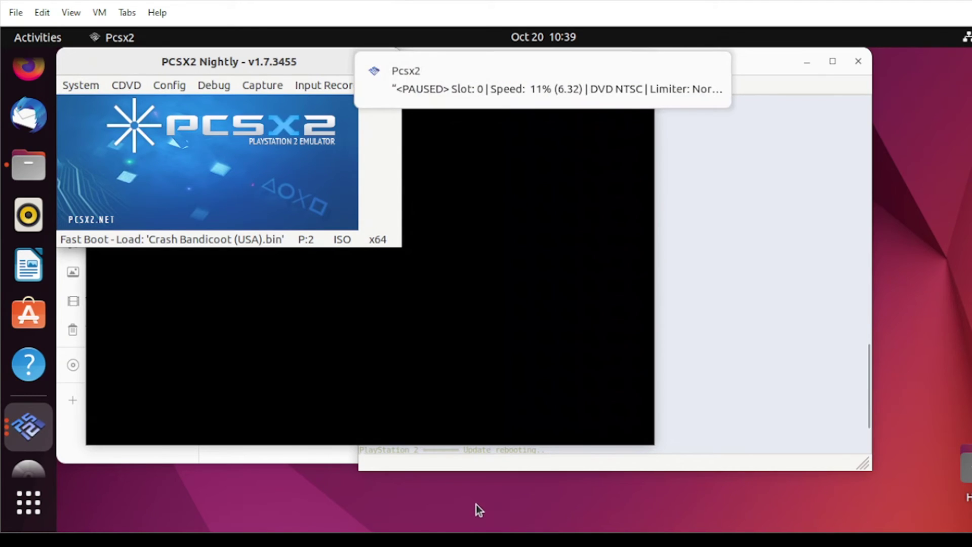
- Boot the ISO Crash Bandicoot (USA).bin with the Software renderer, confirming the reset of the running PS2 virtual machine
click(81, 90)
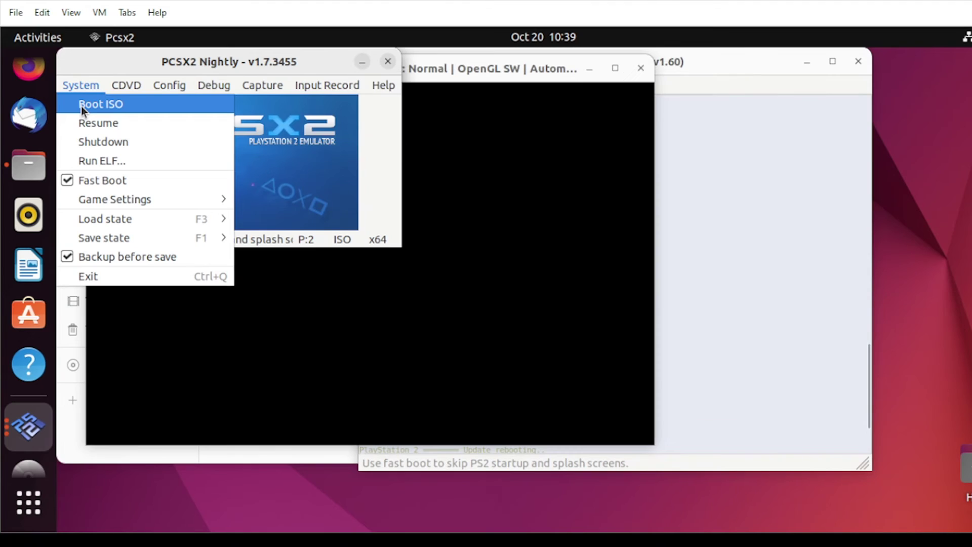
click(81, 105)
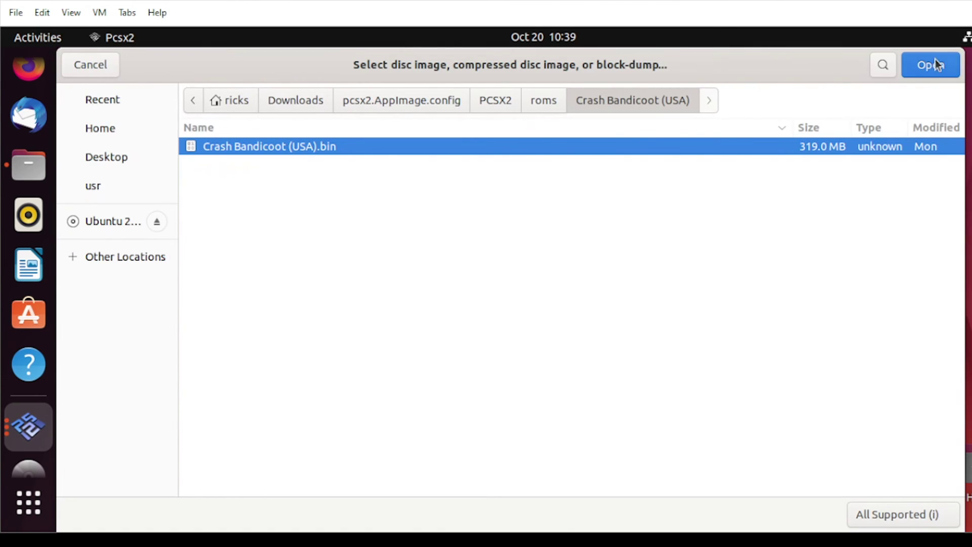
click(935, 65)
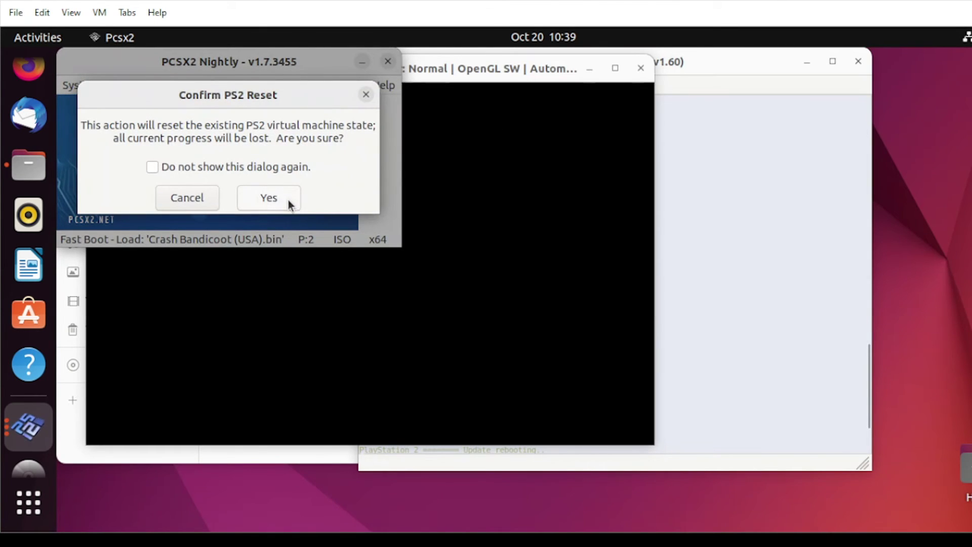
click(269, 198)
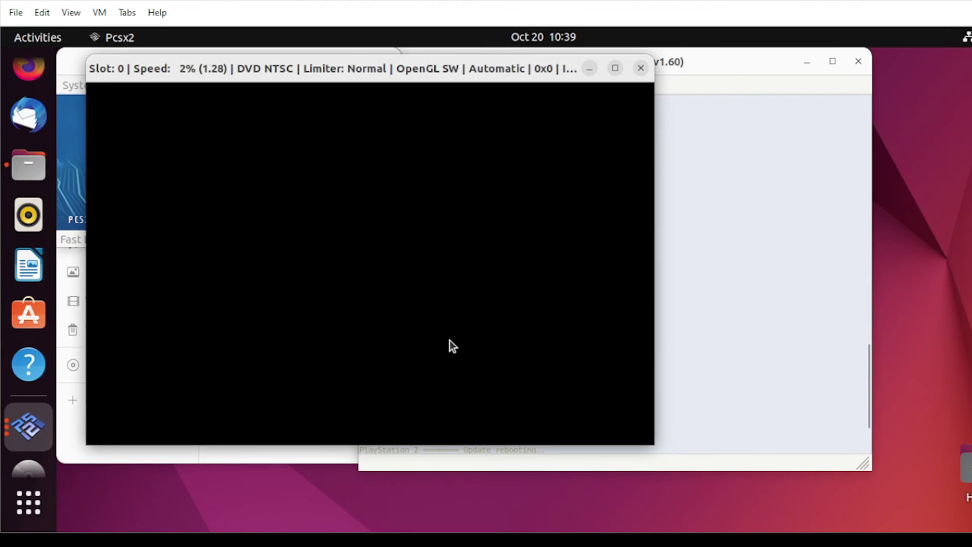